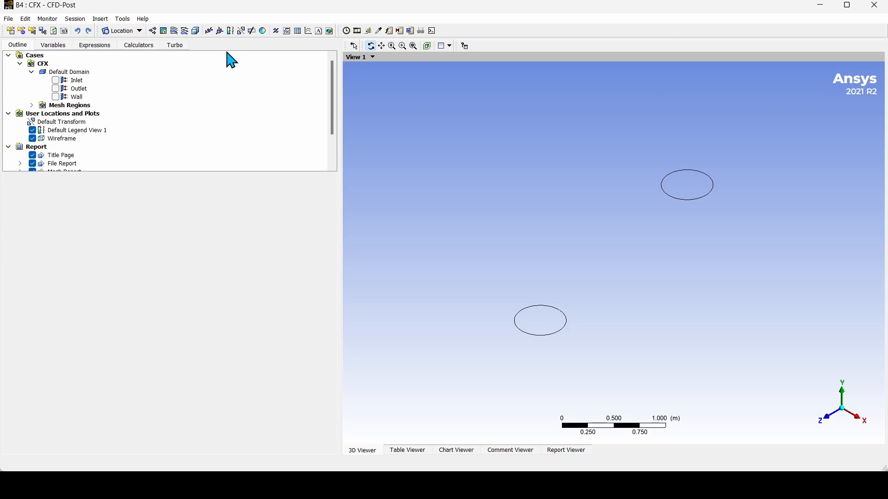
# Show the Inlet, Outlet and Wall boundaries of the Default Domain in the 3D view.
pyautogui.click(56, 80)
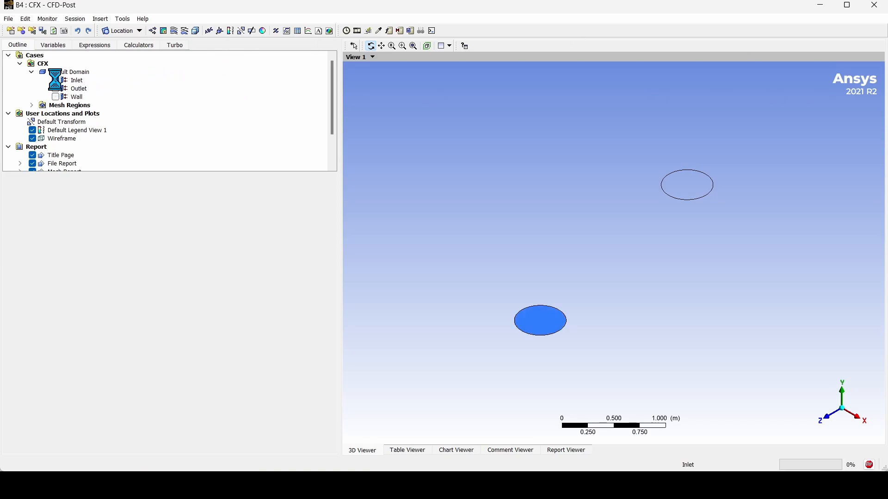
pyautogui.click(56, 88)
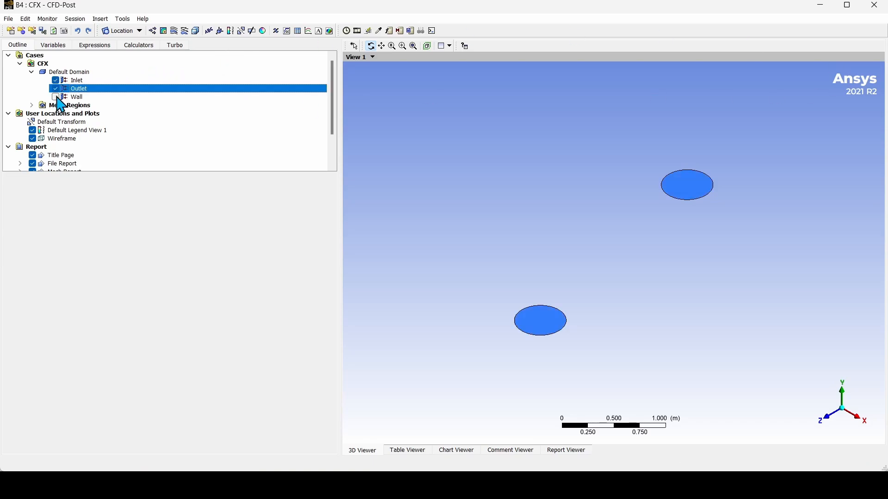
pyautogui.click(56, 96)
pyautogui.moveTo(563, 278); pyautogui.dragTo(604, 311)
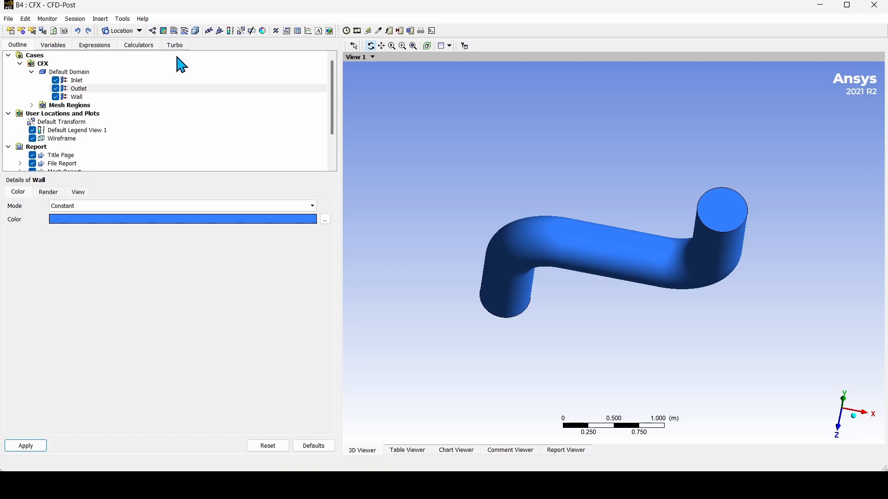
# Insert a new plane location with its default name and apply it to All Domains.
pyautogui.click(139, 31)
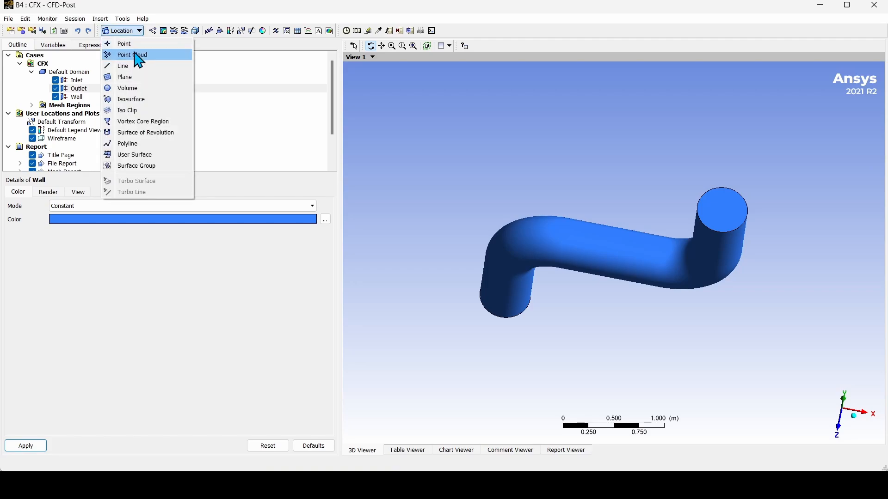
pyautogui.click(137, 76)
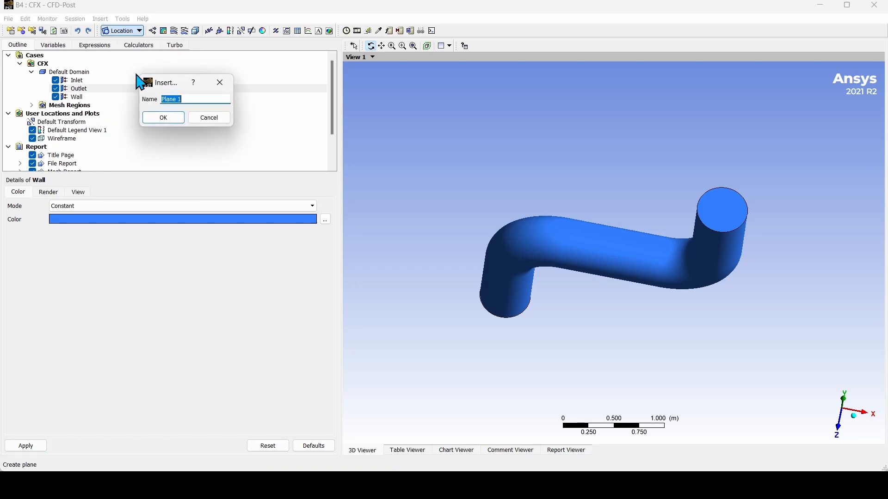
pyautogui.click(163, 118)
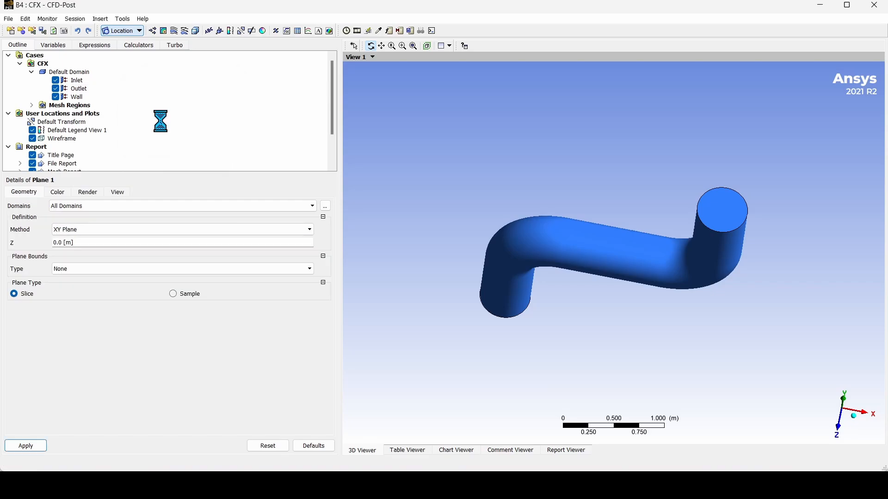
pyautogui.click(166, 207)
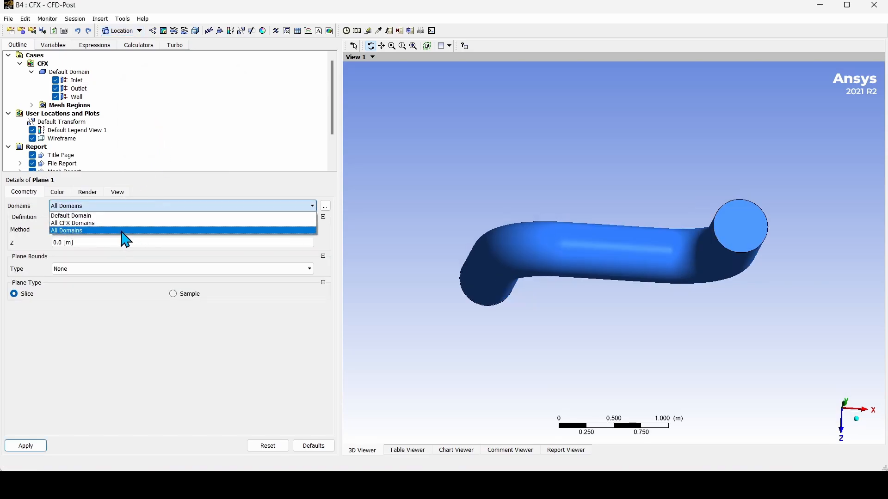
pyautogui.click(121, 230)
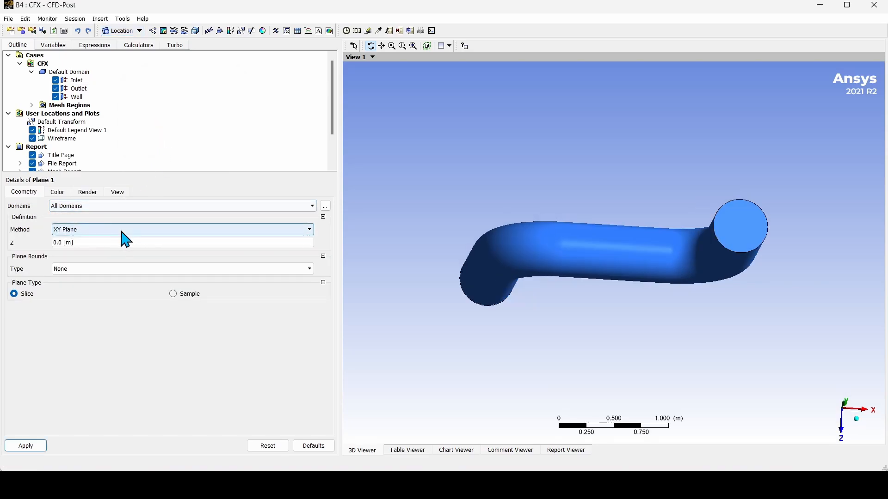
# Define the plane with the XY Plane method at Z = 0.0 m and generate it.
pyautogui.click(92, 231)
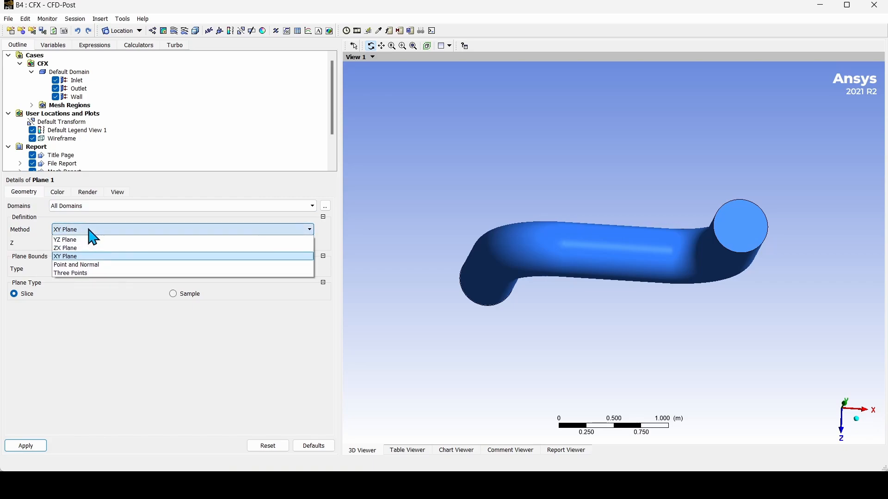
pyautogui.click(91, 234)
pyautogui.moveTo(637, 324); pyautogui.dragTo(532, 351)
pyautogui.moveTo(656, 284); pyautogui.dragTo(722, 346)
pyautogui.moveTo(848, 426); pyautogui.dragTo(775, 380)
pyautogui.scroll(-2, 674, 330)
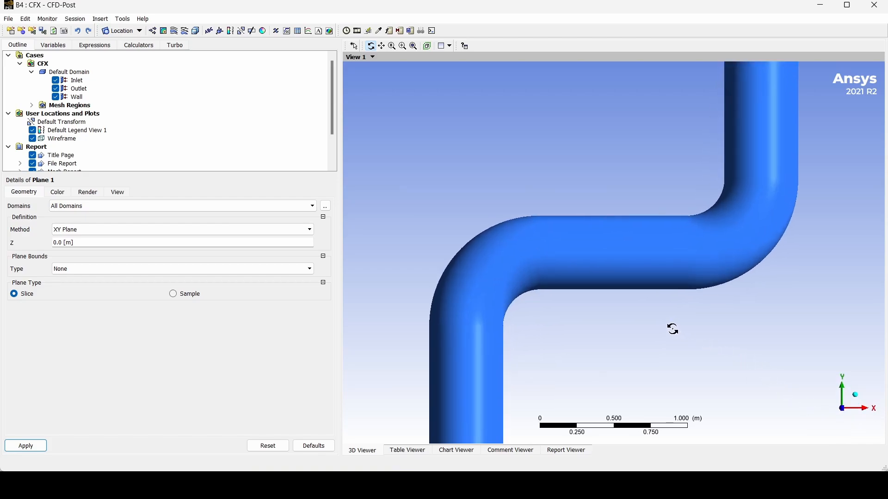
pyautogui.click(125, 230)
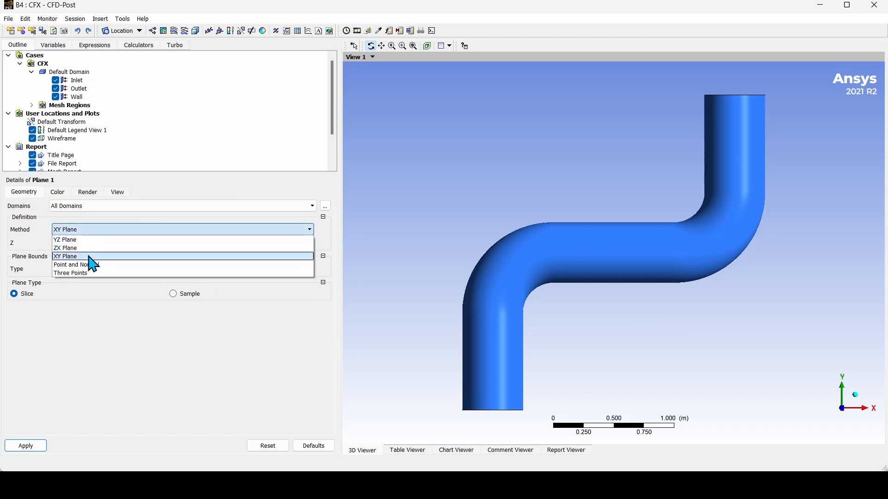
pyautogui.click(92, 257)
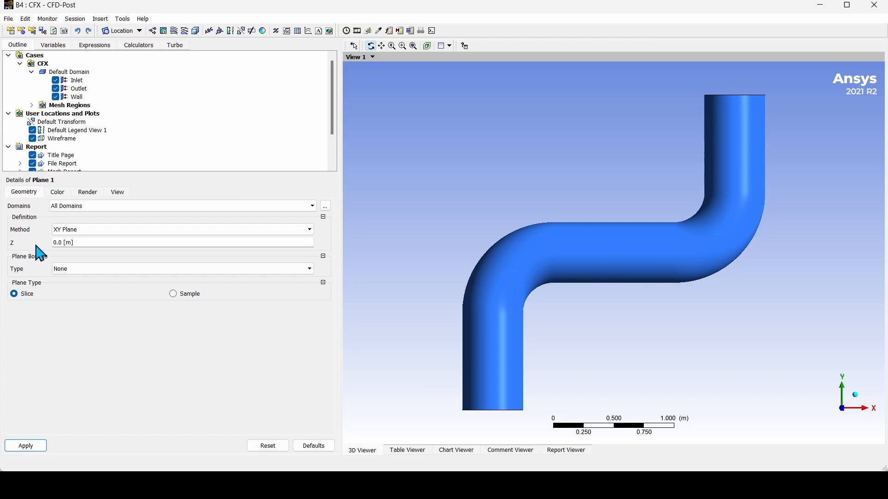
pyautogui.click(25, 446)
# Hide the Wall, Outlet and Inlet boundaries so only the section plane and wireframe are displayed.
pyautogui.moveTo(543, 305); pyautogui.dragTo(394, 333)
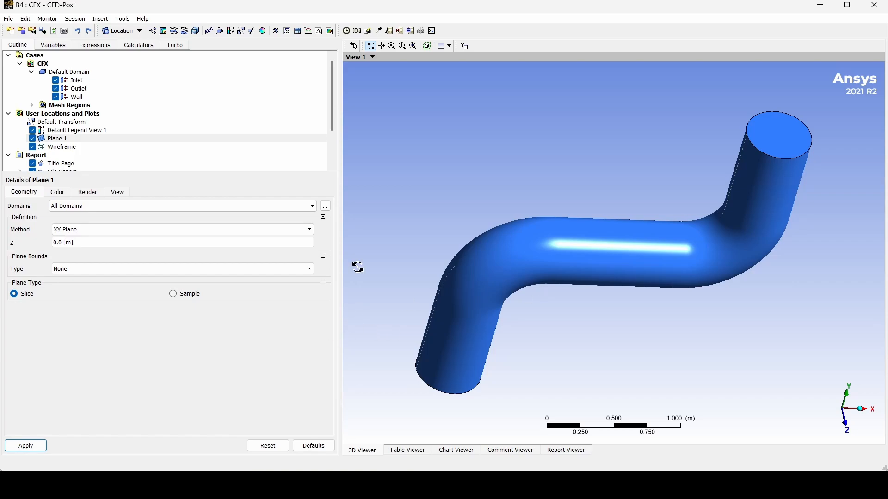
pyautogui.click(55, 96)
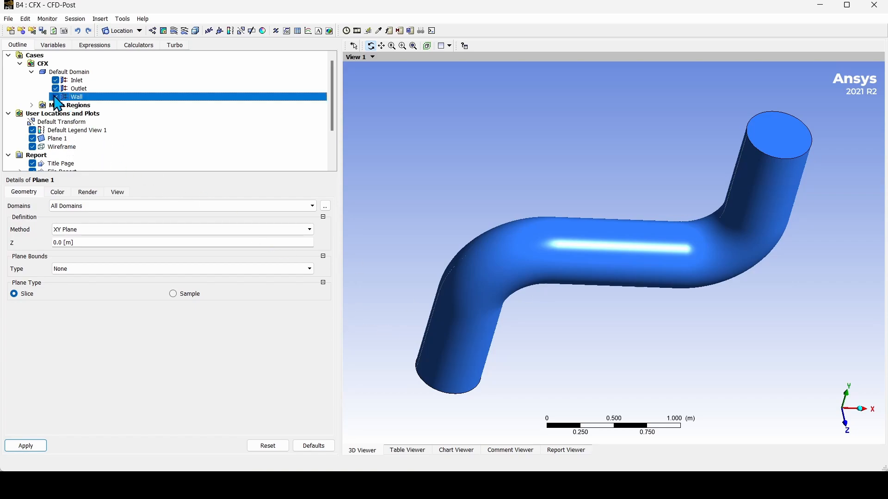
pyautogui.click(55, 89)
pyautogui.click(55, 80)
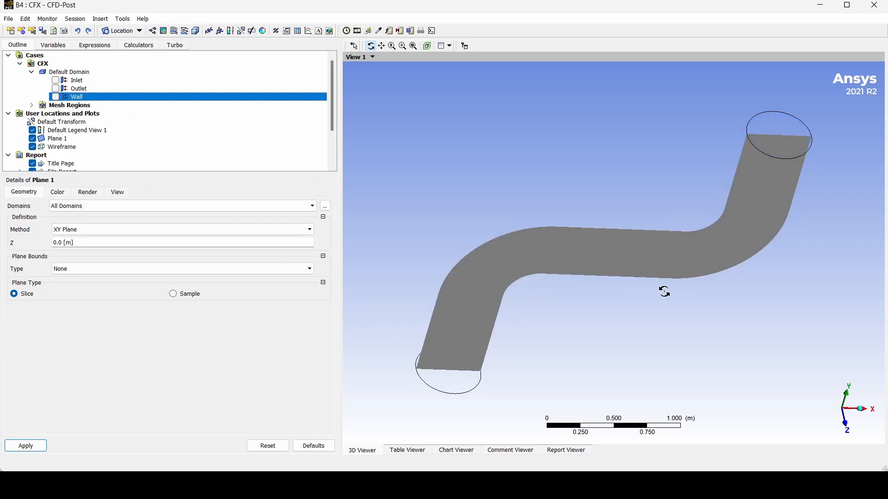
pyautogui.moveTo(678, 248)
pyautogui.mouseDown()
pyautogui.moveTo(689, 290)
pyautogui.moveTo(706, 306)
pyautogui.moveTo(672, 240)
pyautogui.moveTo(740, 264)
pyautogui.moveTo(670, 234)
pyautogui.moveTo(689, 283)
pyautogui.moveTo(665, 230)
pyautogui.moveTo(694, 271)
pyautogui.moveTo(680, 250)
pyautogui.mouseUp()
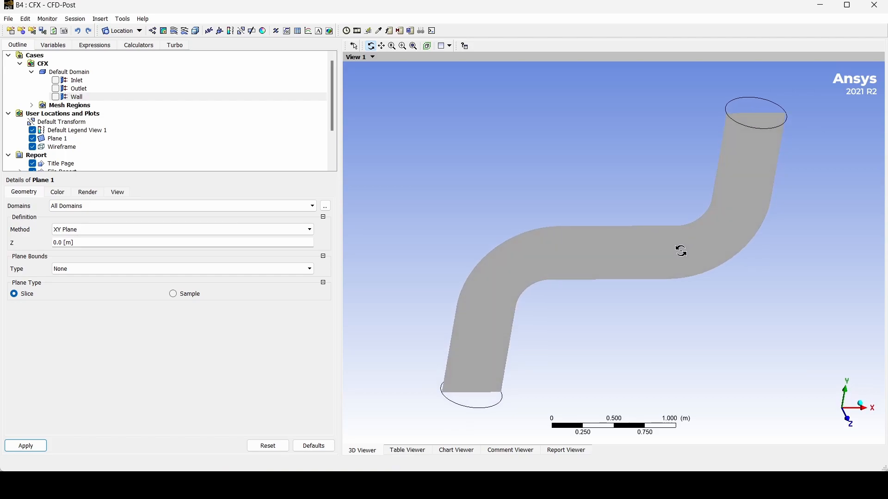
# Insert a contour plot with its default name for All Domains, located on Plane 1.
pyautogui.click(163, 32)
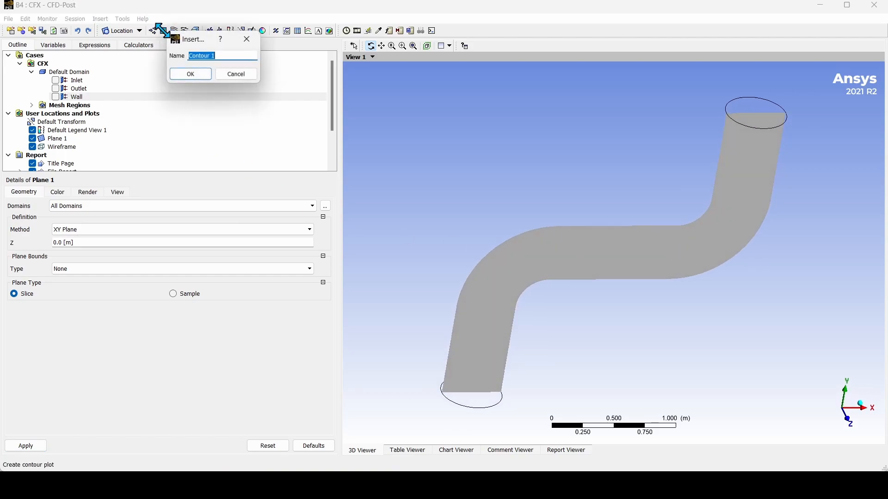
pyautogui.click(184, 74)
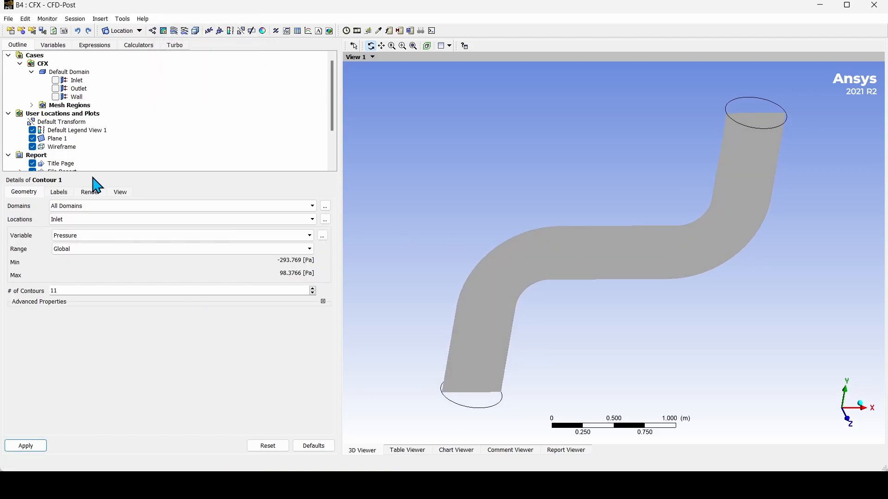
pyautogui.click(90, 206)
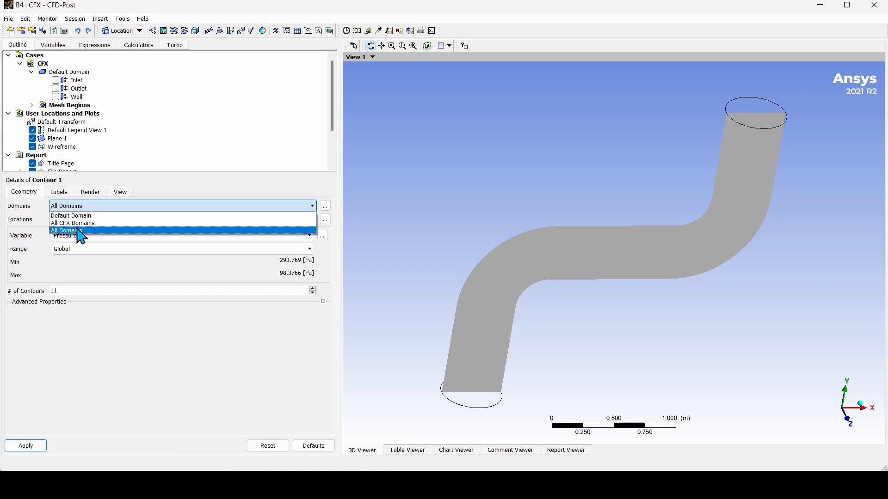
pyautogui.click(80, 231)
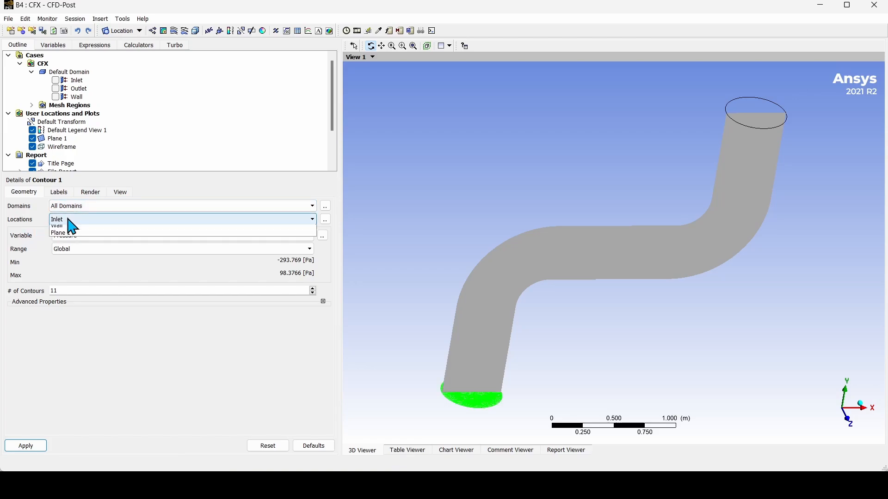
pyautogui.click(70, 220)
pyautogui.click(66, 252)
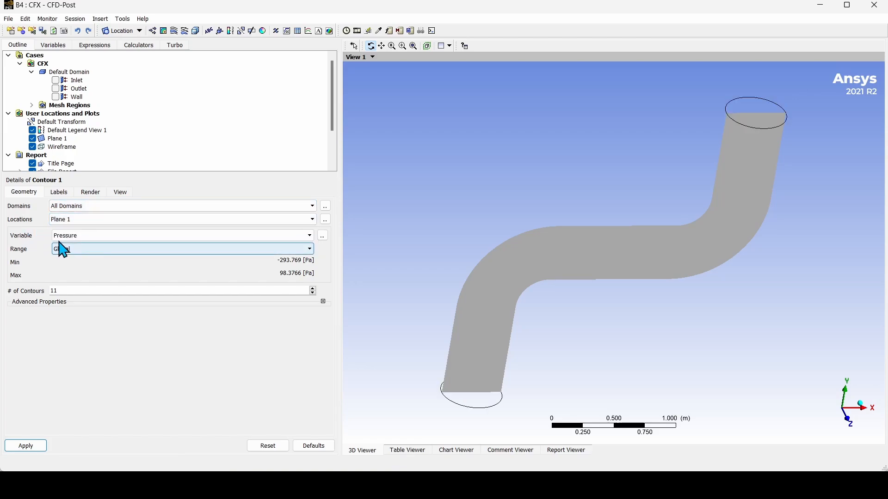
# Set the contour variable to Velocity with a Local range and generate the plot.
pyautogui.click(55, 236)
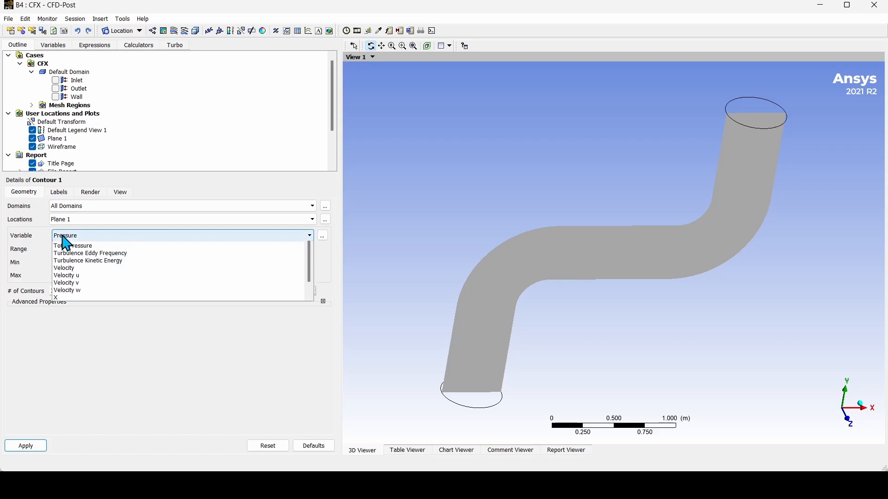
pyautogui.click(69, 283)
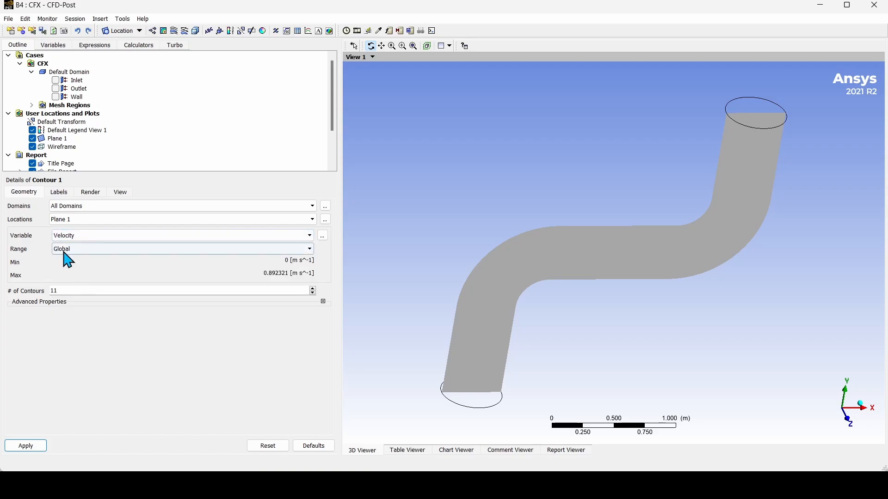
pyautogui.click(66, 250)
pyautogui.click(70, 266)
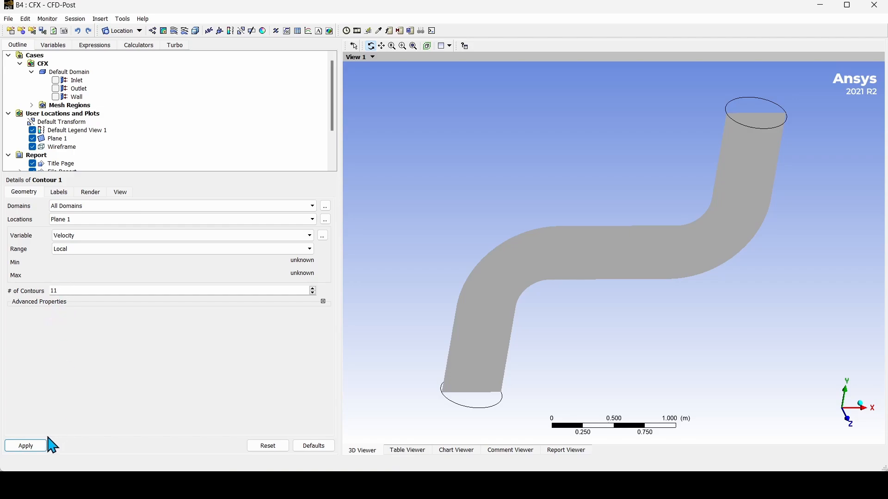
pyautogui.click(35, 446)
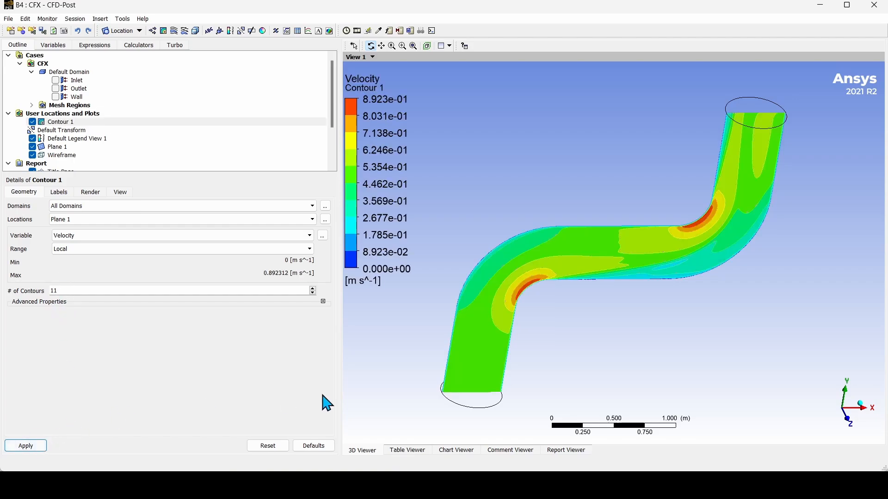
# Insert a vector plot with its default name for All Domains, located on Plane 1.
pyautogui.moveTo(525, 339); pyautogui.dragTo(543, 309)
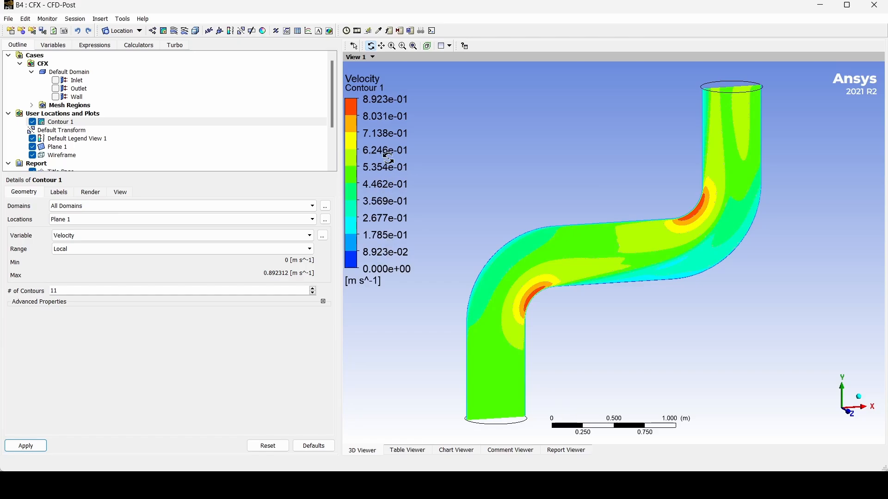
pyautogui.moveTo(399, 214); pyautogui.dragTo(529, 309)
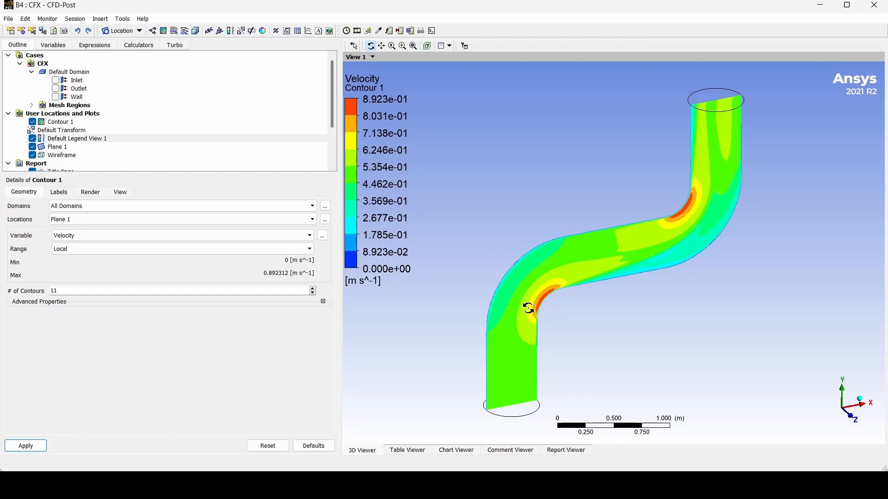
pyautogui.moveTo(529, 308)
pyautogui.mouseDown()
pyautogui.moveTo(510, 306)
pyautogui.moveTo(553, 308)
pyautogui.moveTo(527, 306)
pyautogui.mouseUp()
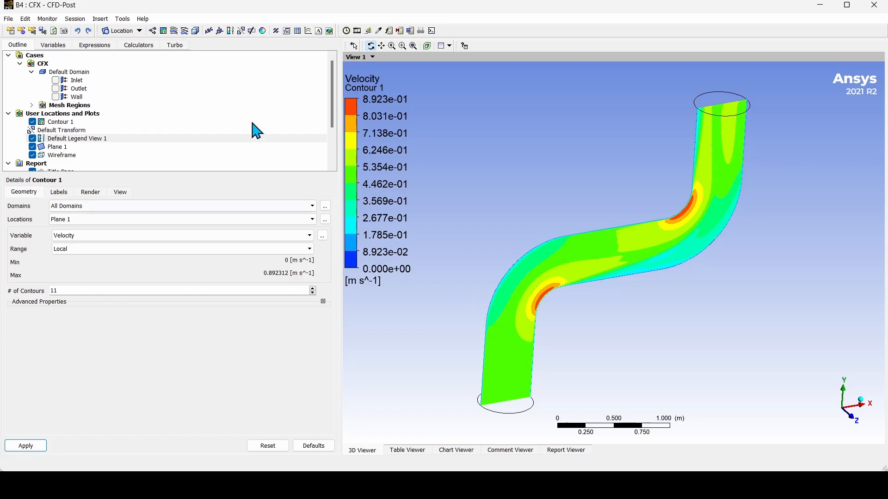
pyautogui.moveTo(432, 195); pyautogui.dragTo(545, 247)
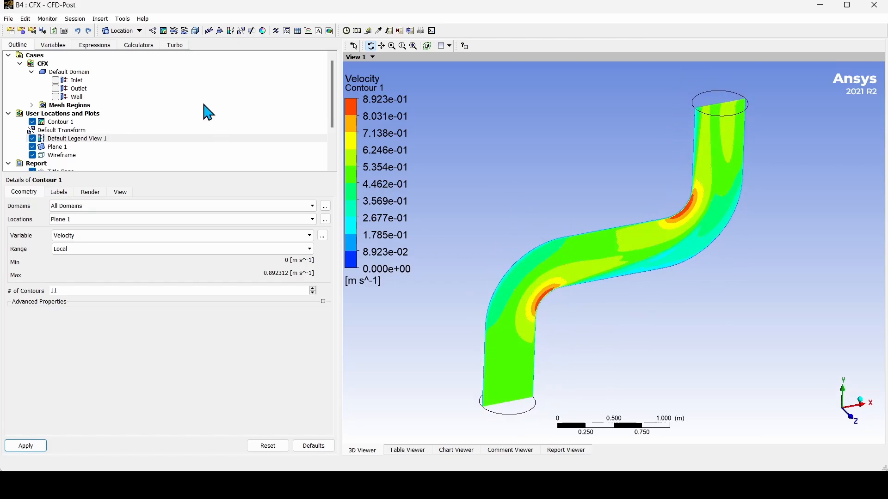
pyautogui.click(152, 31)
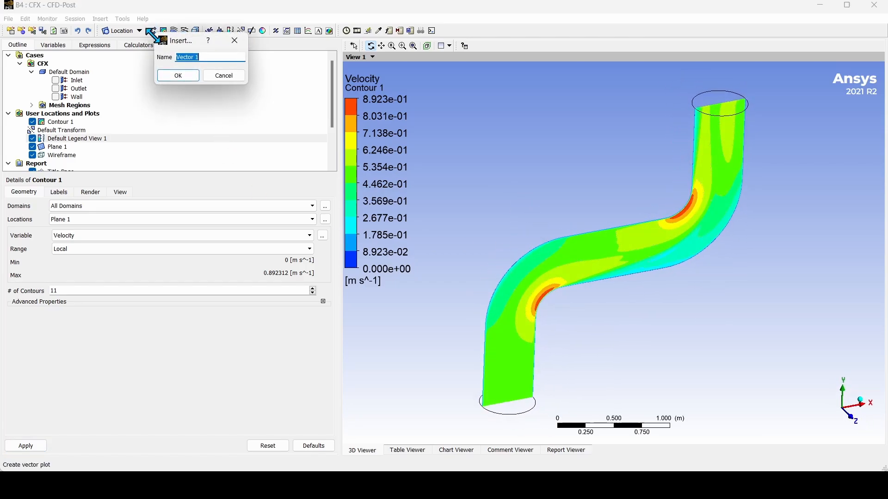
pyautogui.click(175, 77)
pyautogui.click(121, 207)
pyautogui.click(110, 230)
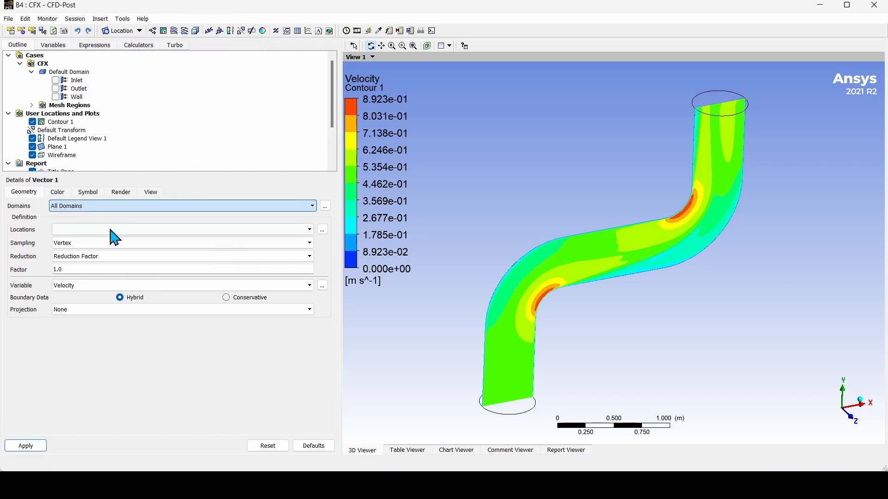
pyautogui.click(79, 231)
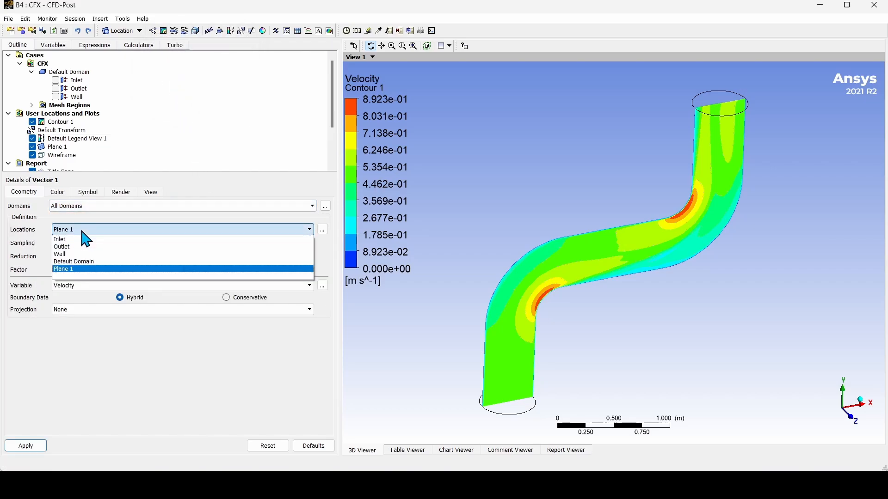
pyautogui.click(71, 269)
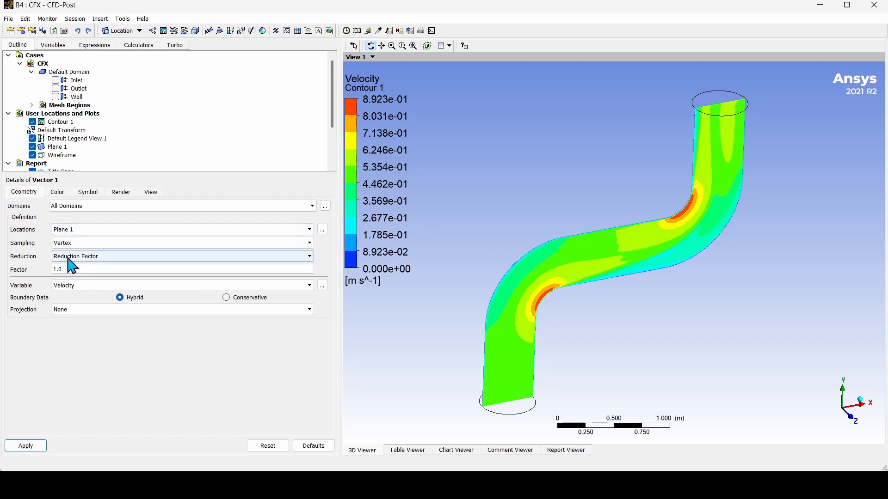
# Set the vector plot's sampling to Equally Spaced with 25 points and its variable to Velocity.
pyautogui.click(71, 245)
pyautogui.click(78, 254)
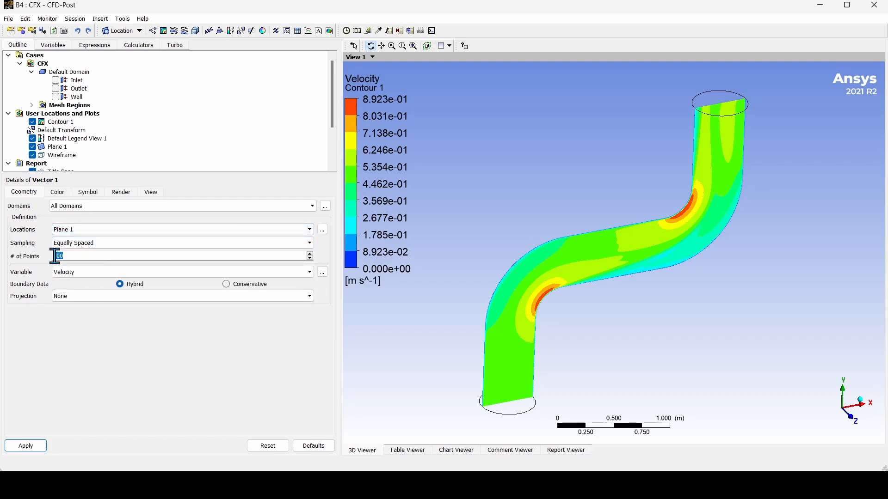
pyautogui.click(73, 273)
pyautogui.click(74, 282)
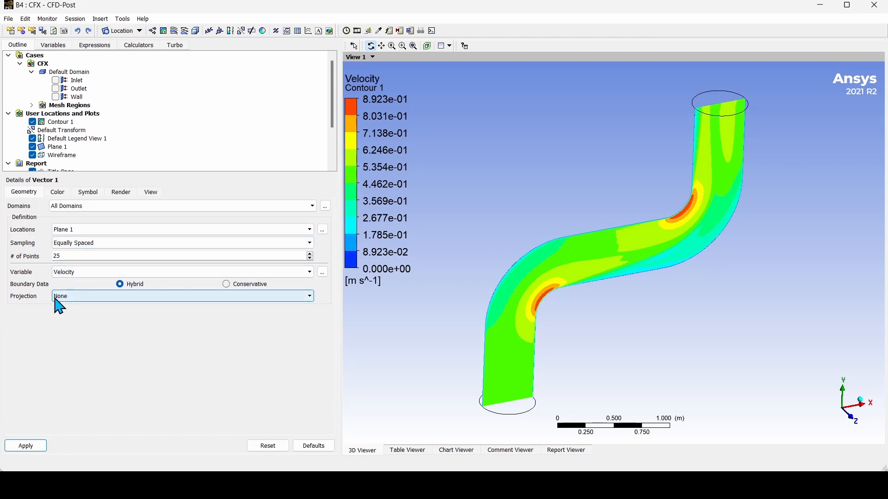
# Color the vector plot by Variable, using Velocity with a Local range, and generate the plot.
pyautogui.click(55, 193)
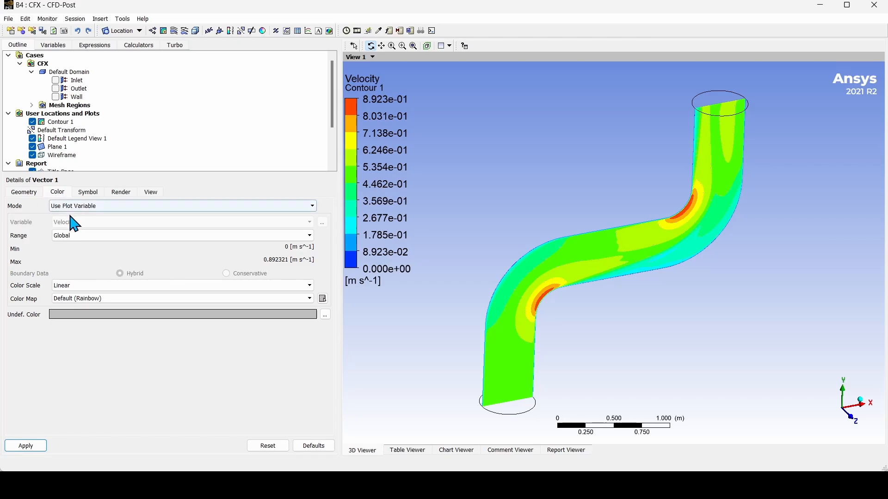
pyautogui.click(75, 207)
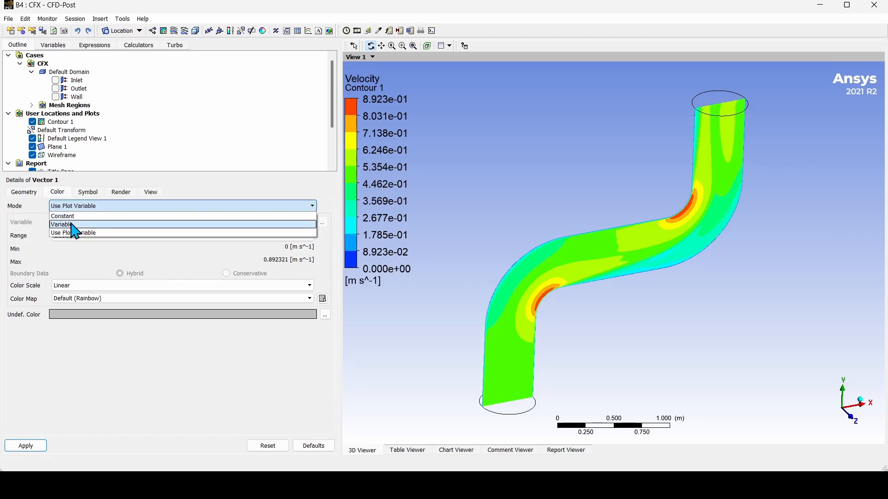
pyautogui.click(76, 215)
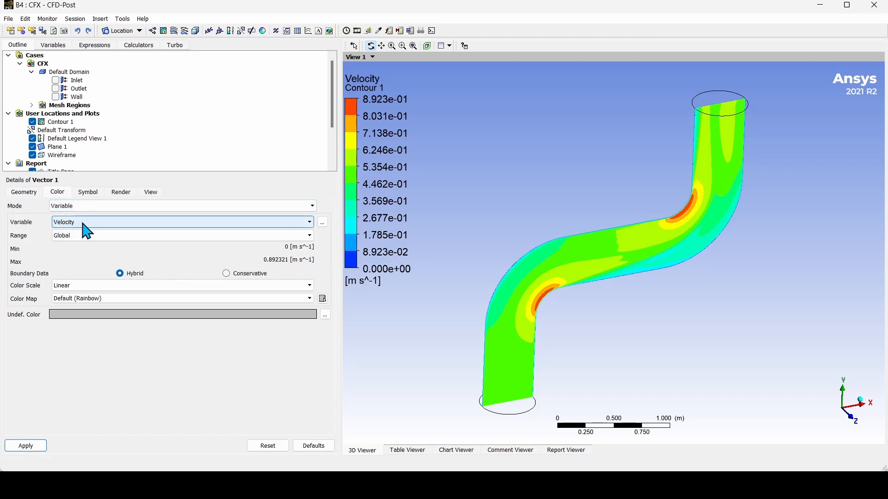
pyautogui.click(73, 237)
pyautogui.click(72, 251)
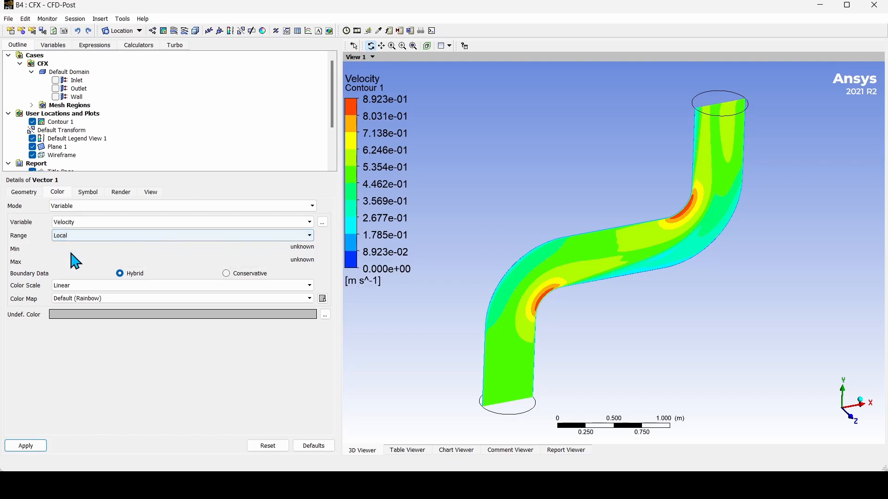
pyautogui.click(37, 450)
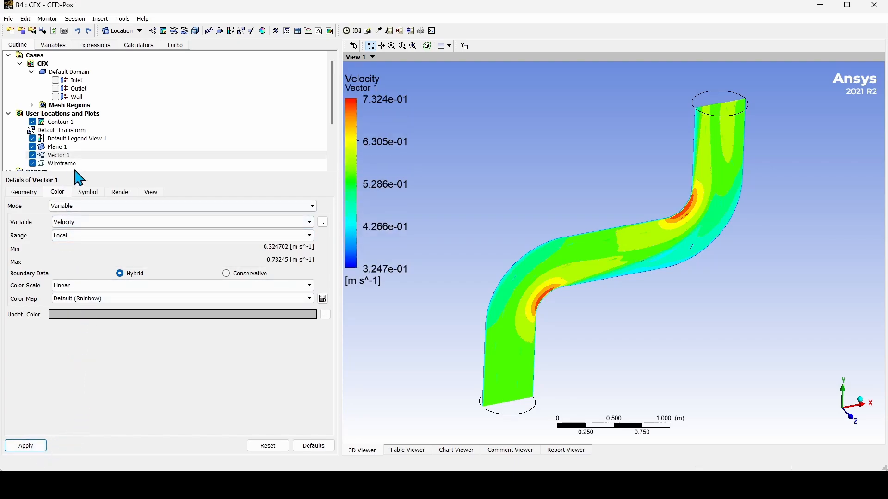
# Hide Contour 1 so that the velocity vectors on Plane 1 can be inspected.
pyautogui.moveTo(625, 346)
pyautogui.mouseDown()
pyautogui.moveTo(598, 301)
pyautogui.moveTo(637, 341)
pyautogui.mouseUp()
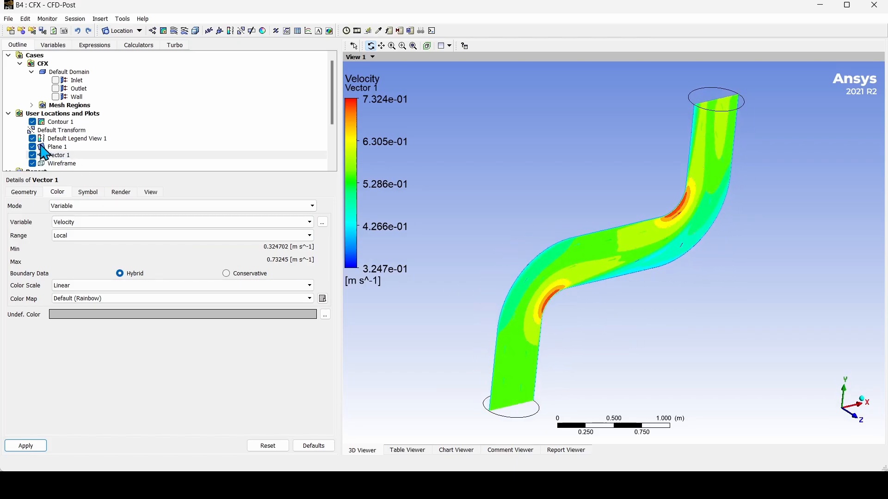
pyautogui.click(33, 122)
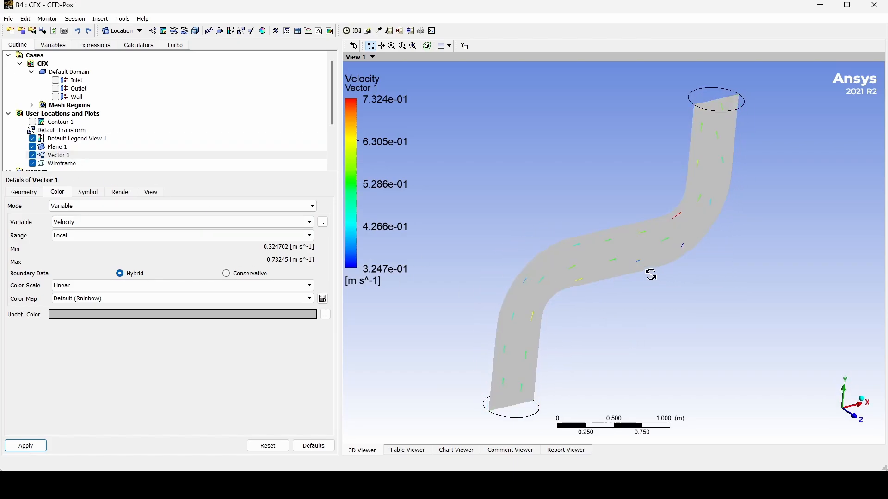
pyautogui.moveTo(605, 279); pyautogui.dragTo(615, 251)
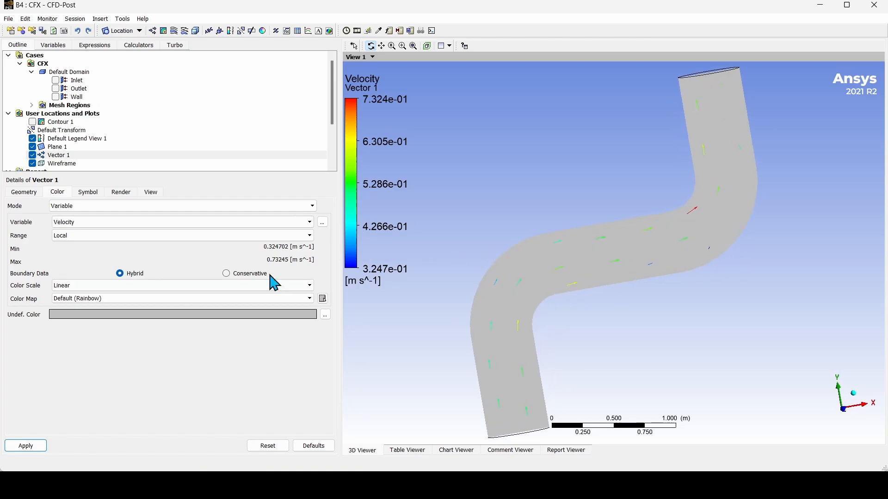
# Set the vector symbol to Arrow2D with a symbol size of 3.18 and update the plot.
pyautogui.click(91, 194)
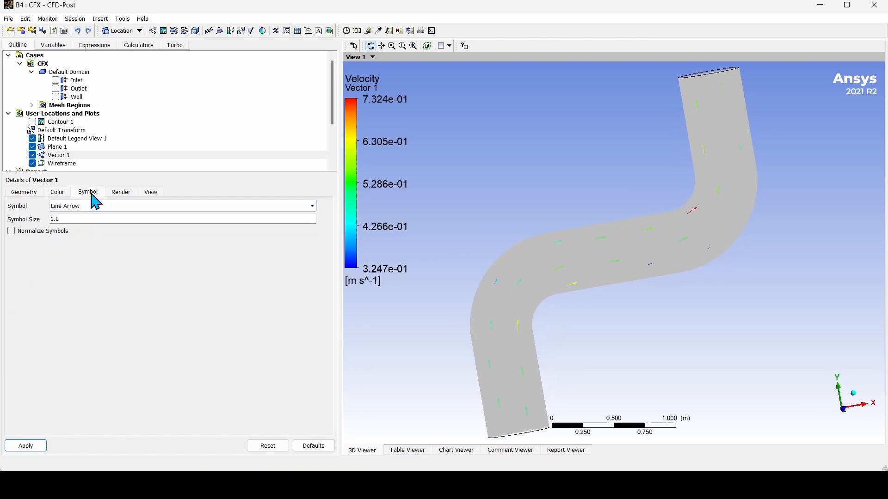
pyautogui.click(73, 206)
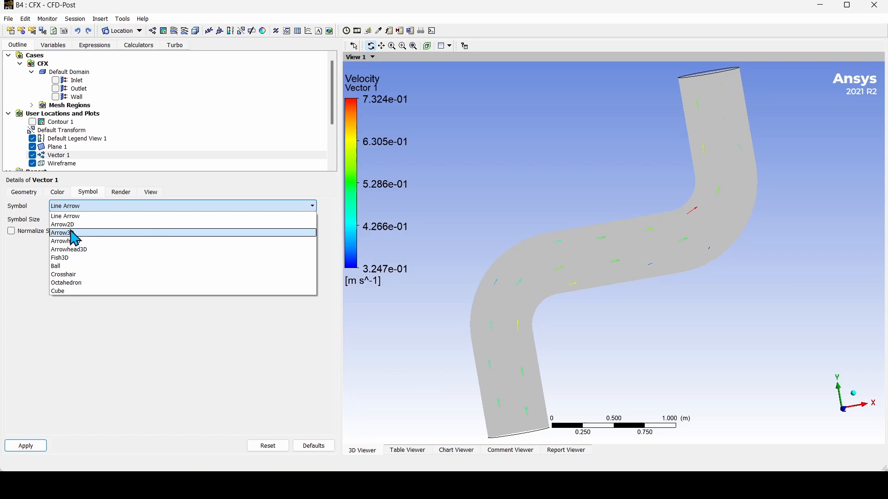
pyautogui.click(70, 225)
pyautogui.click(67, 221)
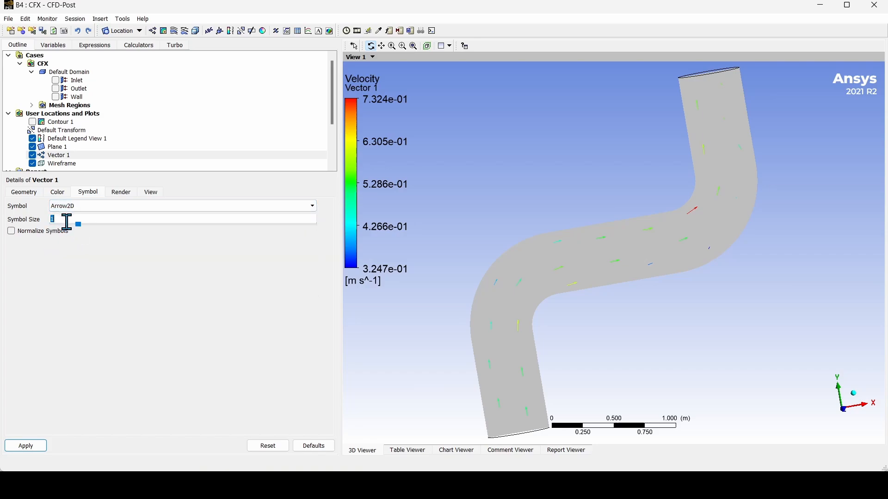
pyautogui.moveTo(77, 224); pyautogui.dragTo(133, 232)
pyautogui.click(26, 446)
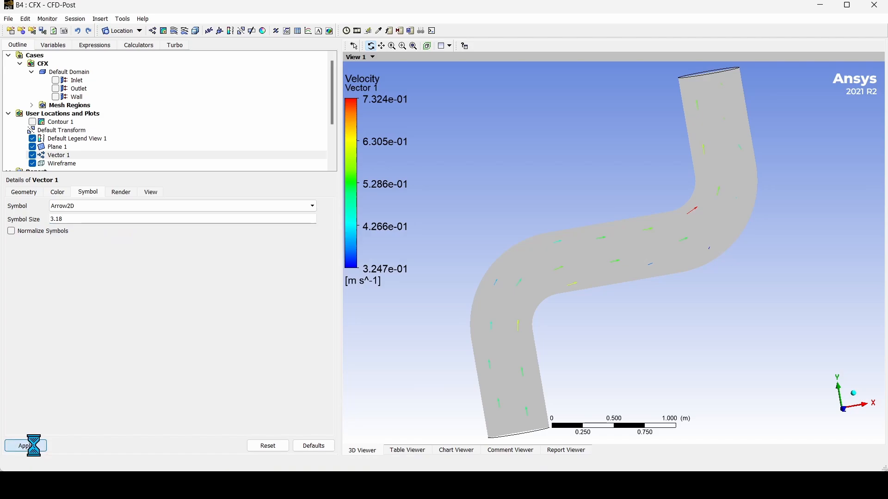
pyautogui.moveTo(599, 277)
pyautogui.mouseDown()
pyautogui.moveTo(571, 230)
pyautogui.moveTo(620, 270)
pyautogui.moveTo(611, 270)
pyautogui.mouseUp()
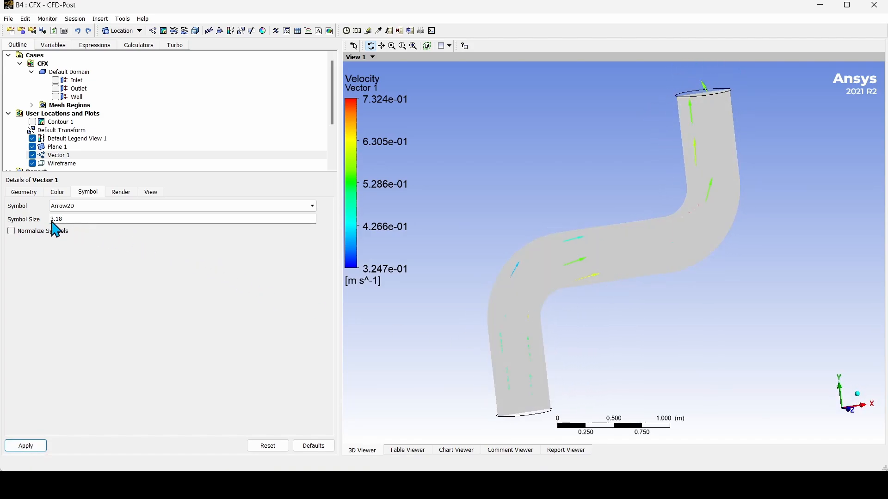
# Set the vector plot's number of equally spaced points to 100, update it and inspect the arrows along the pipe.
pyautogui.click(27, 192)
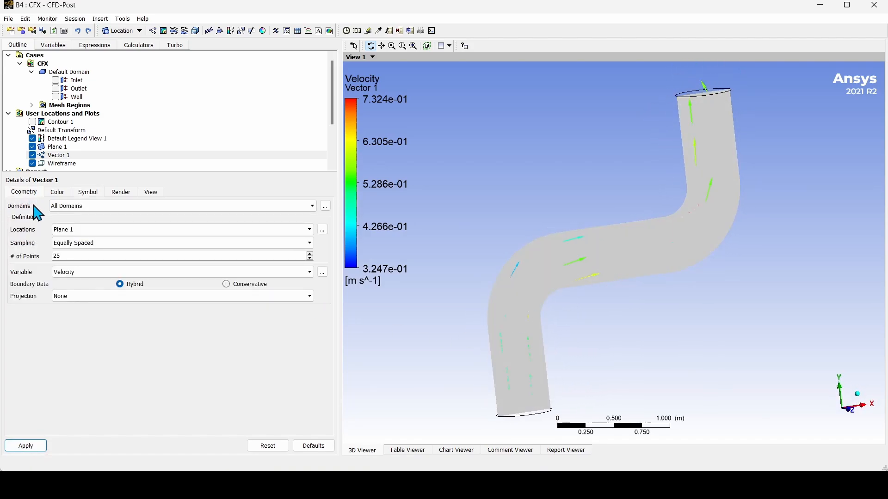
pyautogui.doubleClick(65, 255)
pyautogui.press('BackSpace')
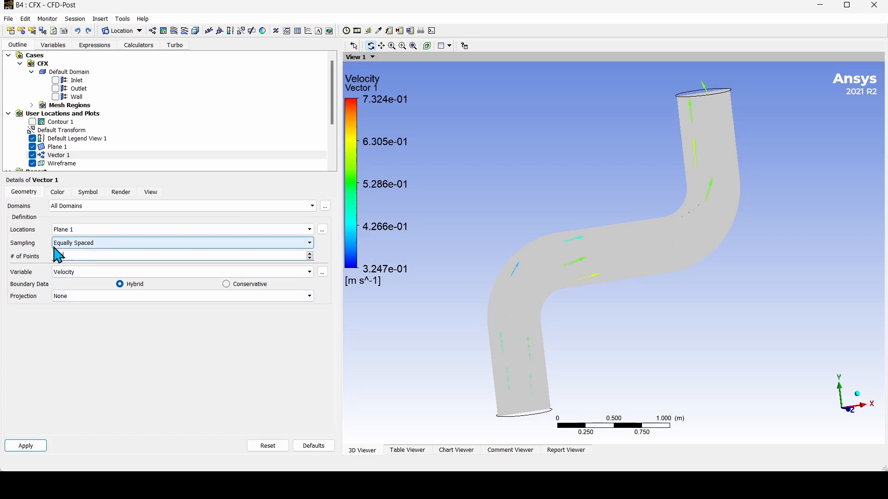
pyautogui.write('100')
pyautogui.click(27, 447)
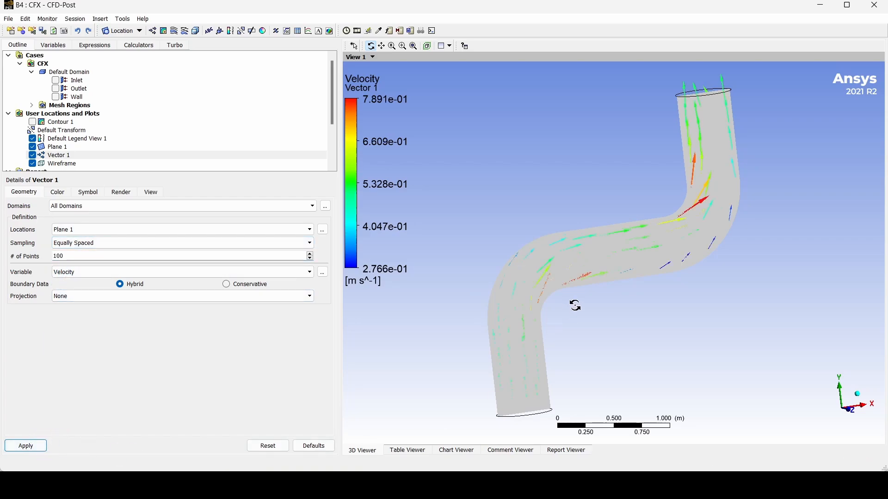
pyautogui.moveTo(575, 306); pyautogui.dragTo(612, 261)
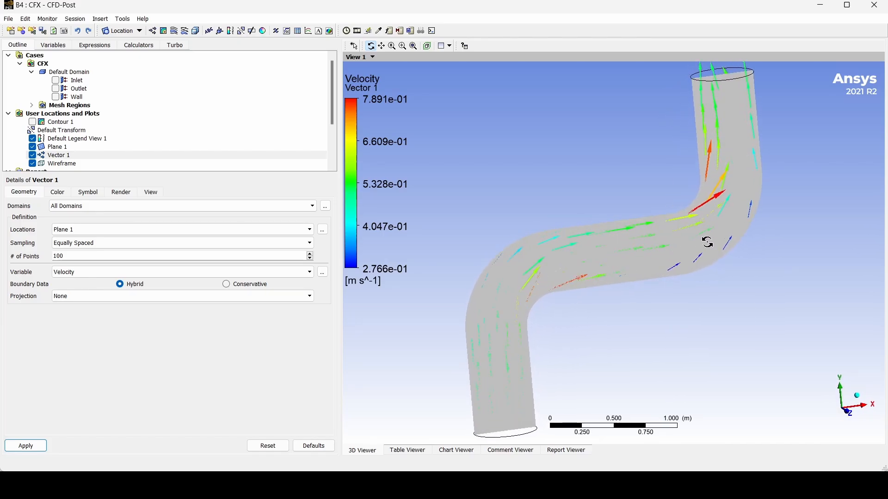
pyautogui.moveTo(707, 242); pyautogui.dragTo(400, 258)
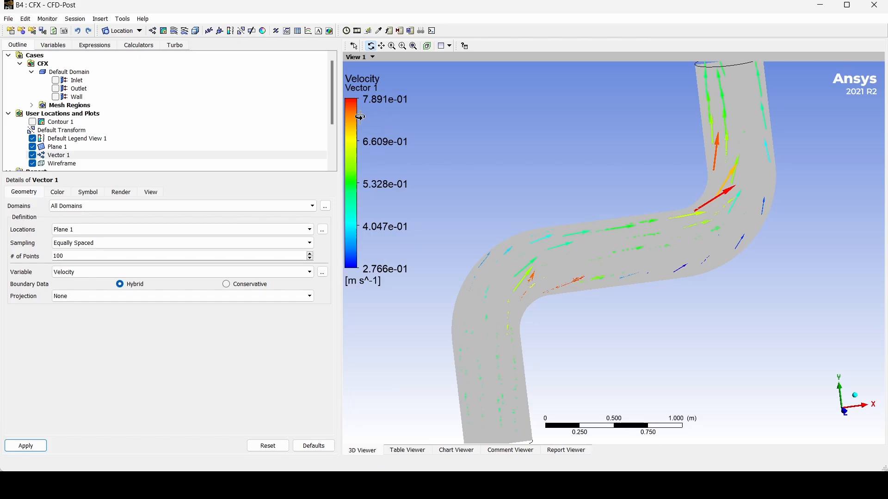
pyautogui.moveTo(704, 200); pyautogui.dragTo(722, 215)
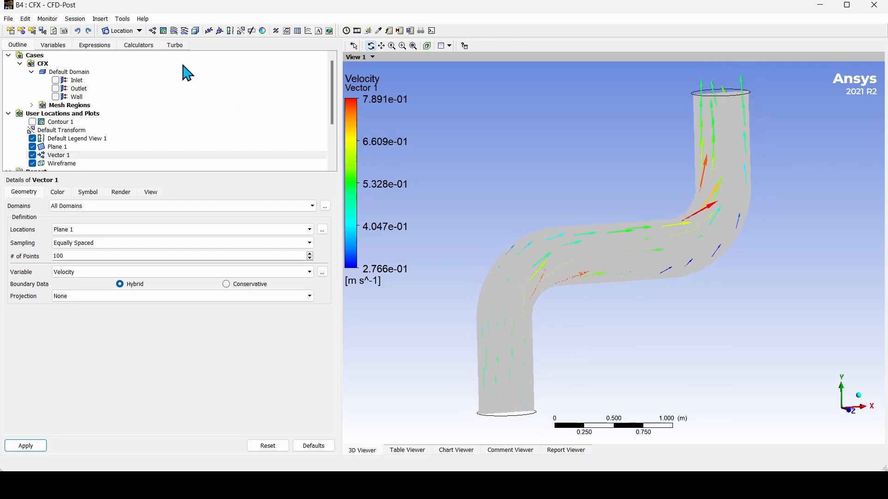
# Hide Vector 1 and Plane 1 in the viewer.
pyautogui.click(33, 155)
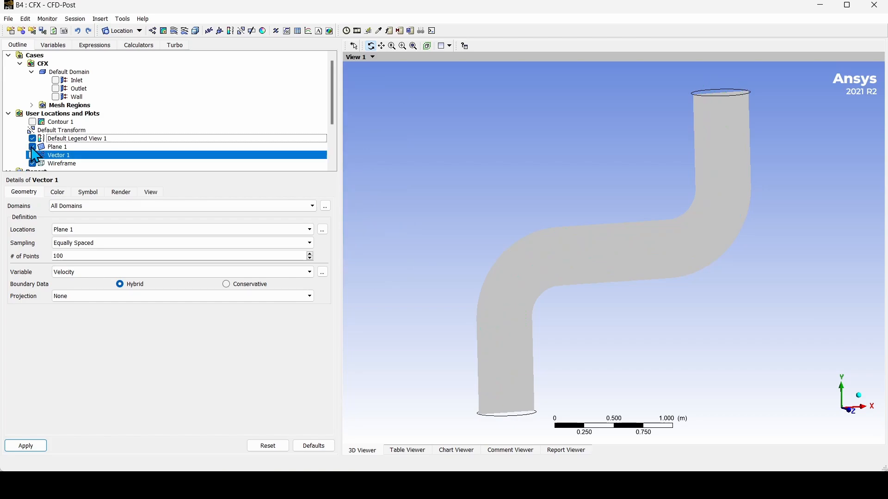
pyautogui.click(32, 147)
pyautogui.scroll(-2, 462, 193)
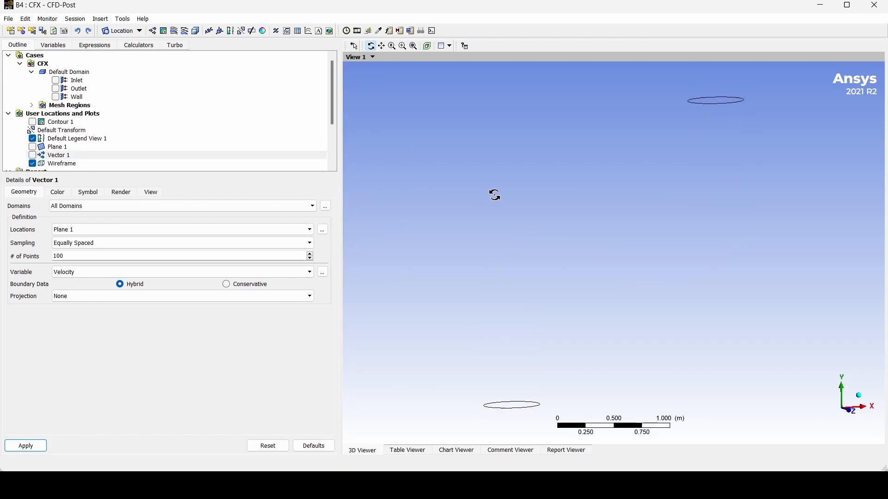
# Insert a streamline plot with its default name, of type 3D Streamline, for All Domains.
pyautogui.click(174, 31)
pyautogui.click(199, 78)
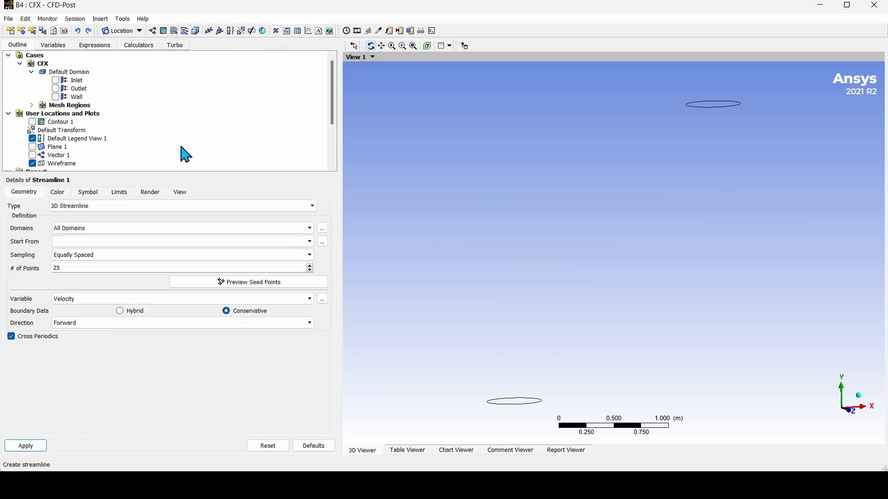
pyautogui.click(56, 206)
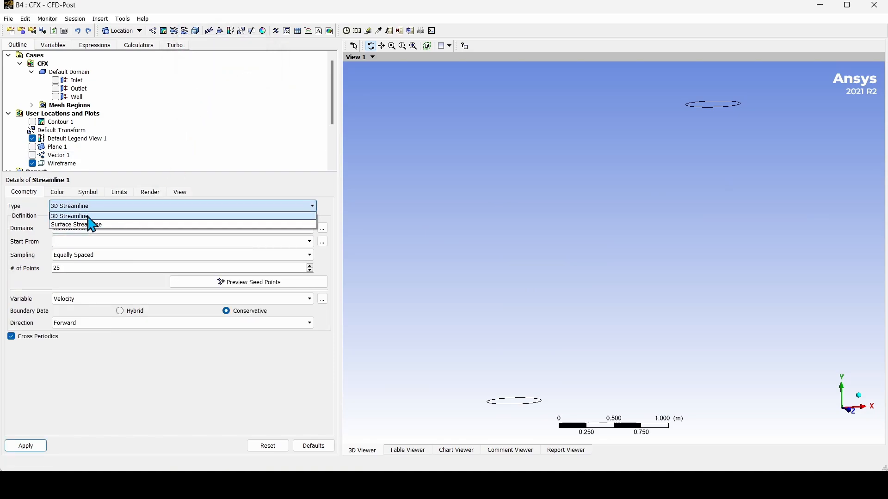
pyautogui.click(87, 217)
pyautogui.click(86, 229)
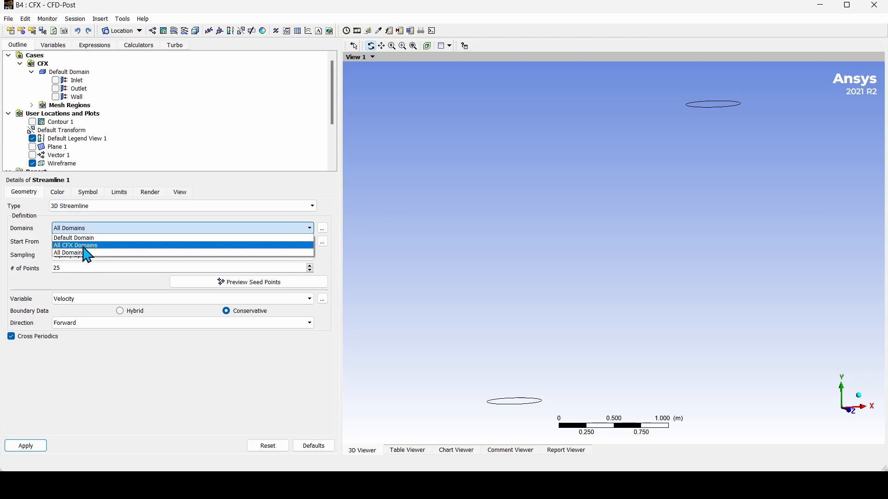
pyautogui.click(87, 253)
# Start the streamlines from Inlet and select the number of points for editing.
pyautogui.click(72, 242)
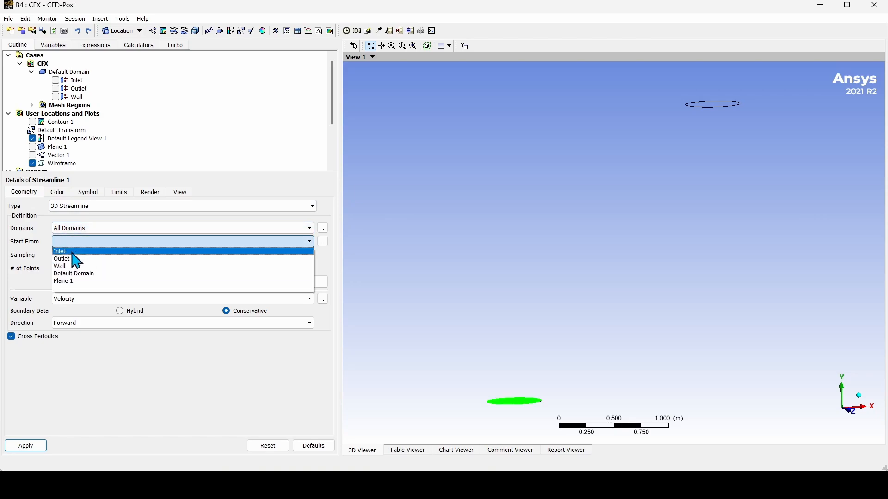
pyautogui.click(73, 252)
pyautogui.click(73, 242)
pyautogui.click(74, 252)
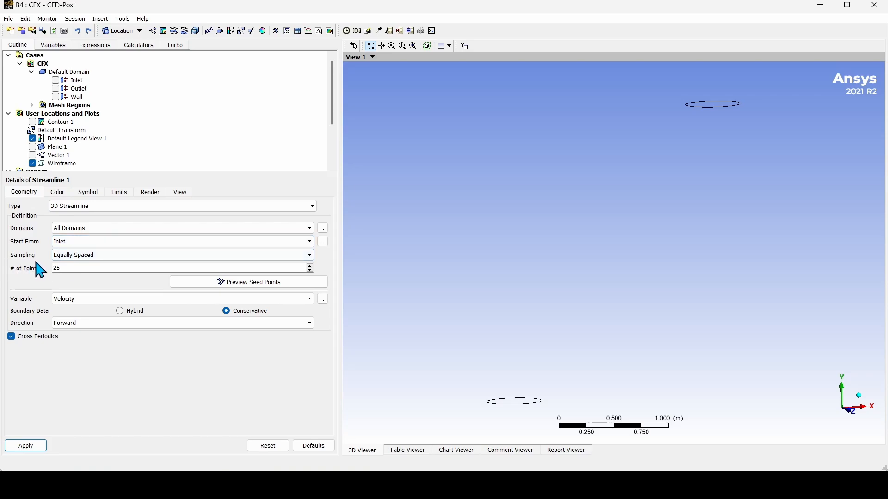
pyautogui.moveTo(67, 268); pyautogui.dragTo(50, 267)
# Color the streamline by Variable, using Velocity with a Local range, and generate the plot.
pyautogui.click(58, 198)
pyautogui.click(65, 208)
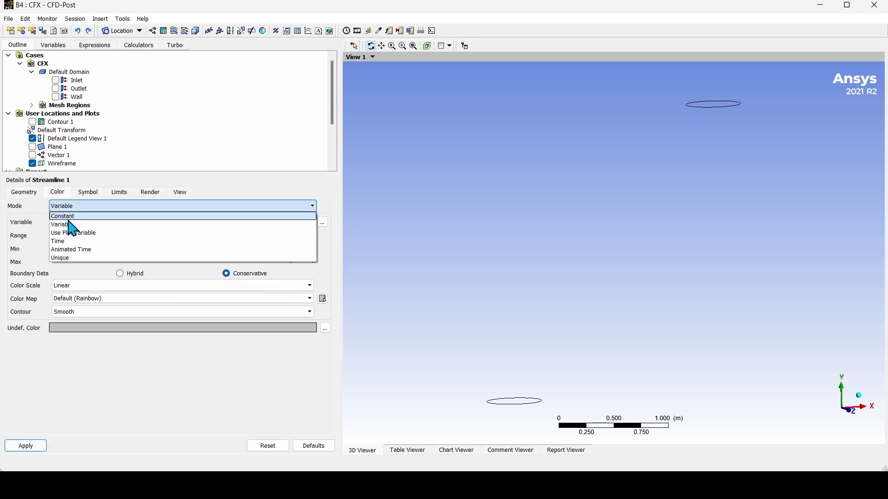
pyautogui.click(70, 223)
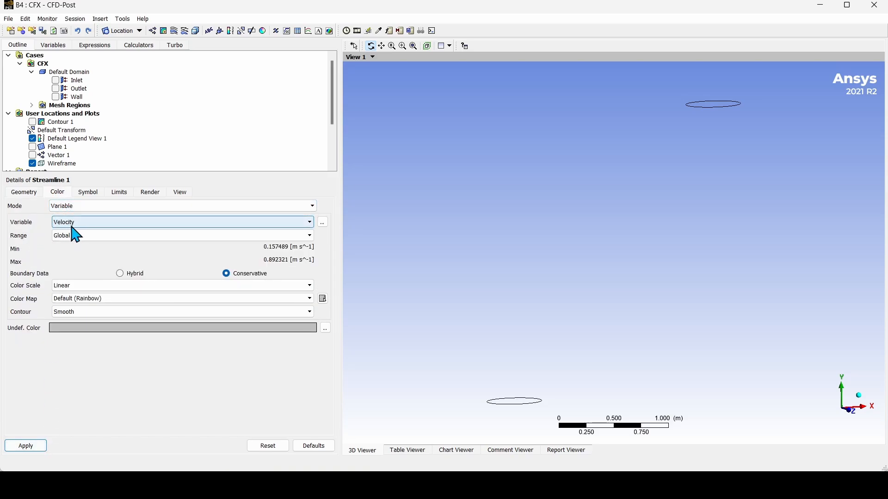
pyautogui.click(74, 235)
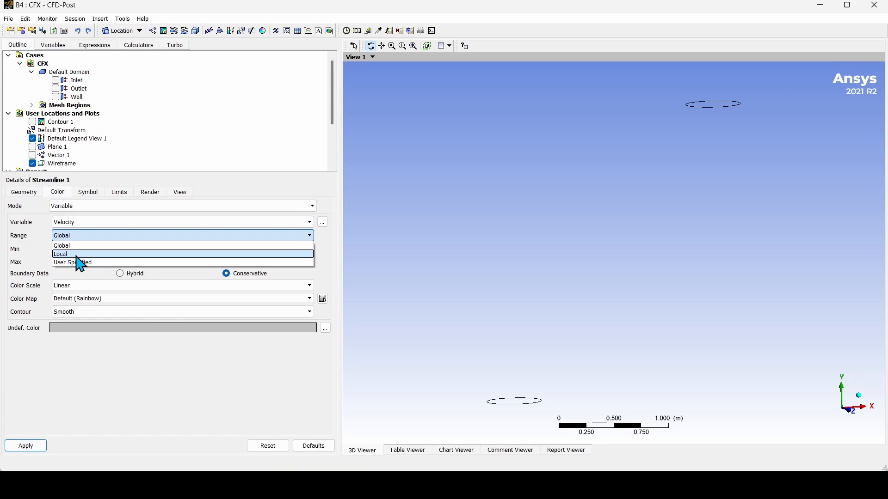
pyautogui.click(76, 254)
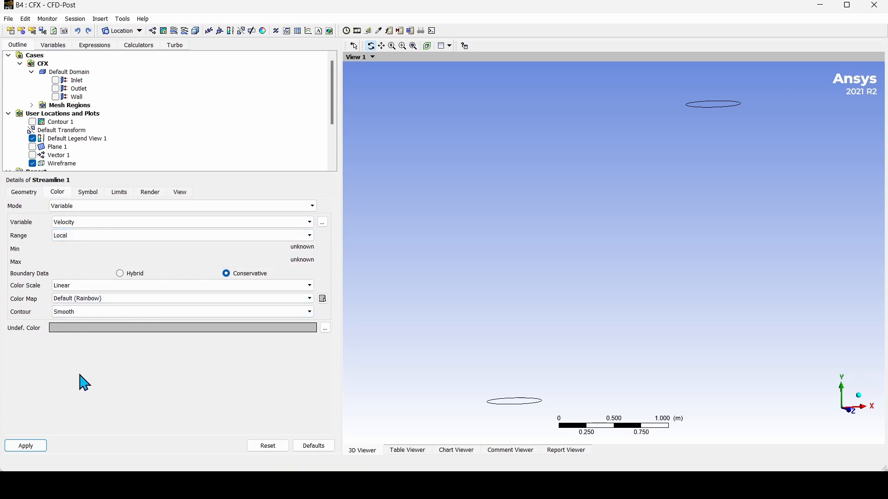
pyautogui.click(25, 446)
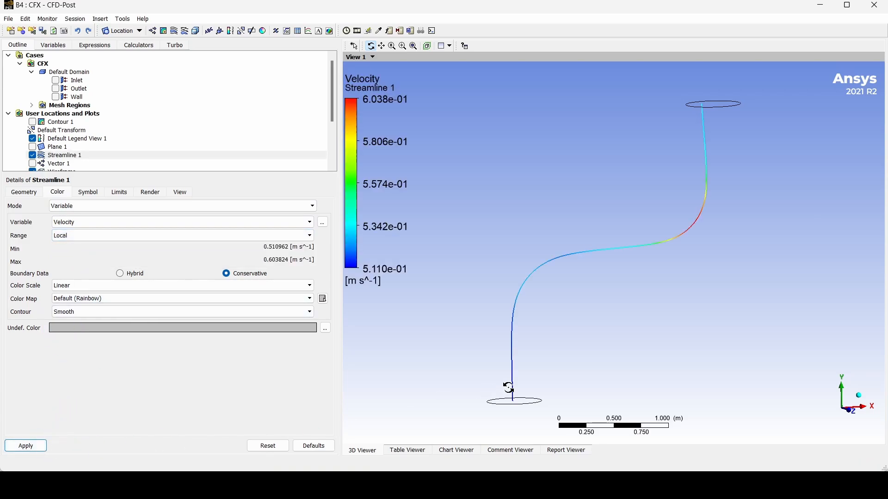
# Play a sweep animation of Streamline 1 at a slower speed and close the animation settings.
pyautogui.moveTo(532, 403); pyautogui.dragTo(578, 319)
pyautogui.moveTo(535, 174); pyautogui.dragTo(454, 113)
pyautogui.click(357, 31)
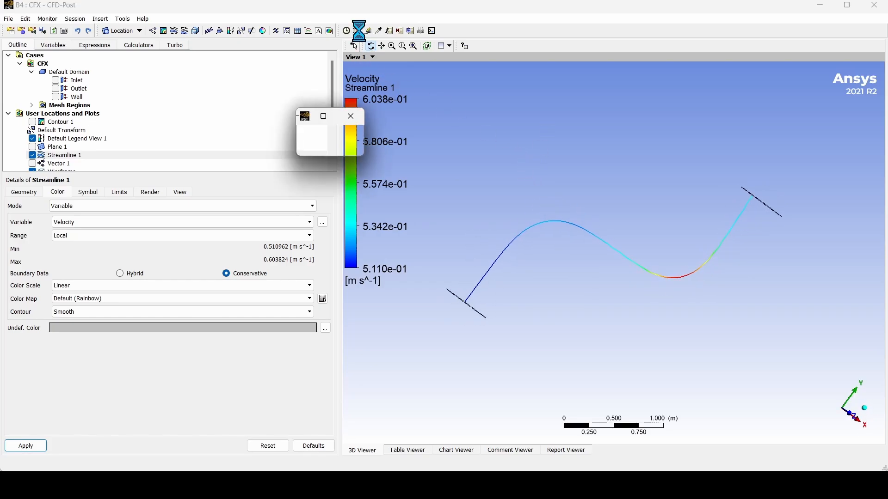
pyautogui.click(62, 138)
pyautogui.click(55, 138)
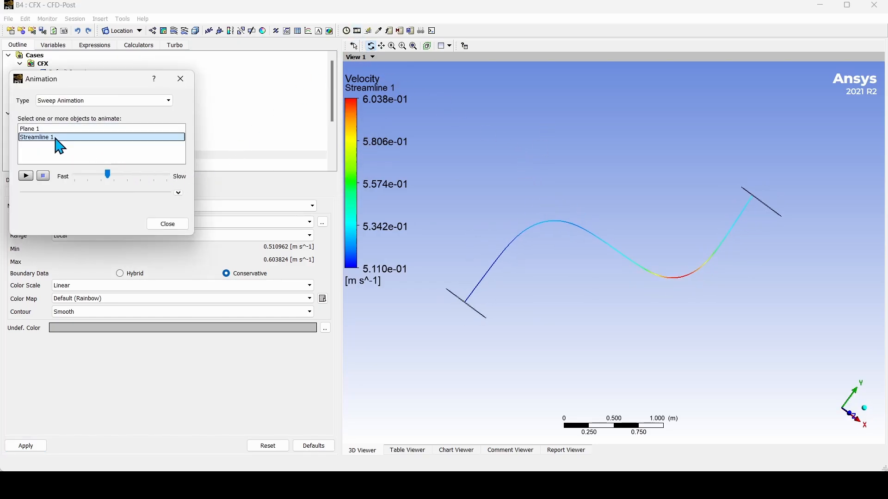
pyautogui.click(105, 172)
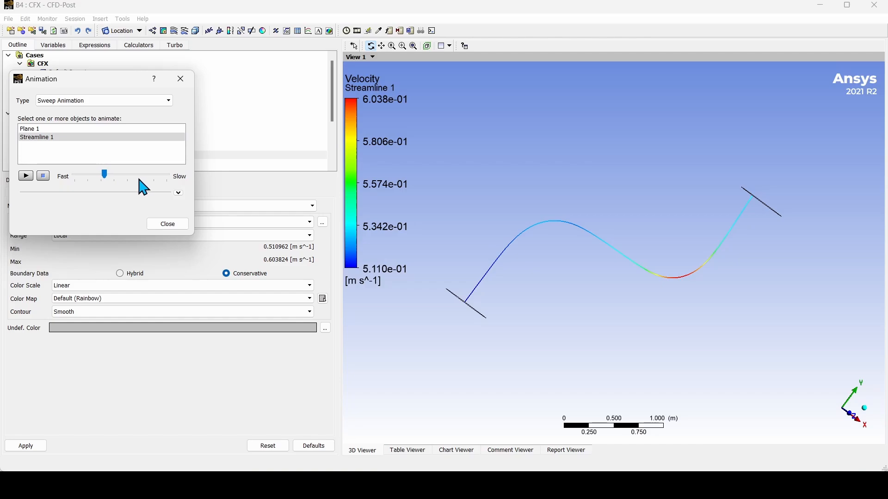
pyautogui.moveTo(104, 174); pyautogui.dragTo(128, 185)
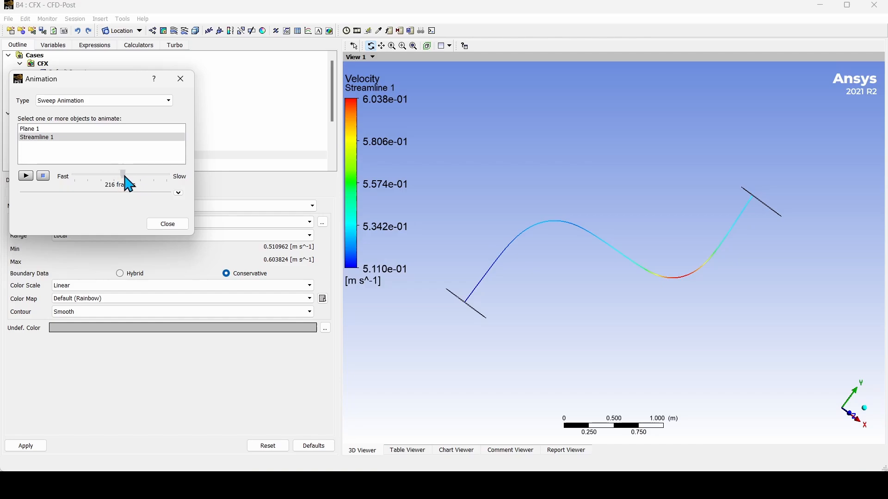
pyautogui.click(26, 176)
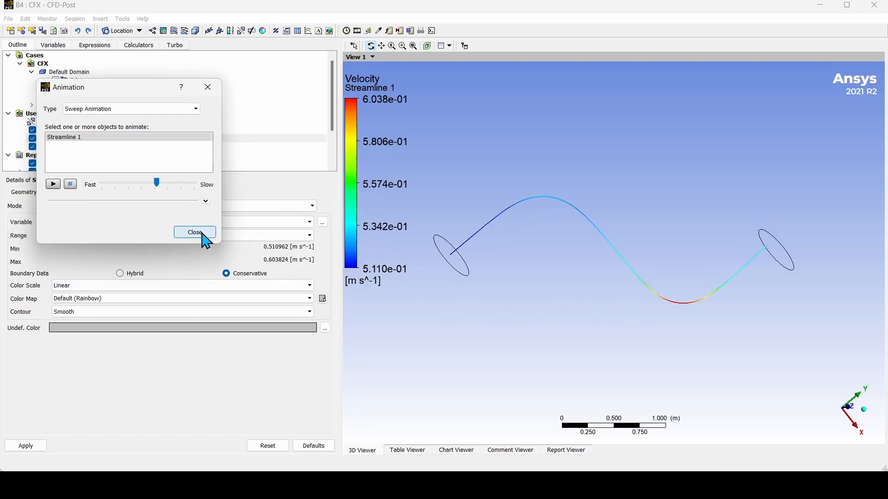
pyautogui.click(198, 234)
# Set the number of streamline starting points to 25 and regenerate Streamline 1.
pyautogui.click(27, 194)
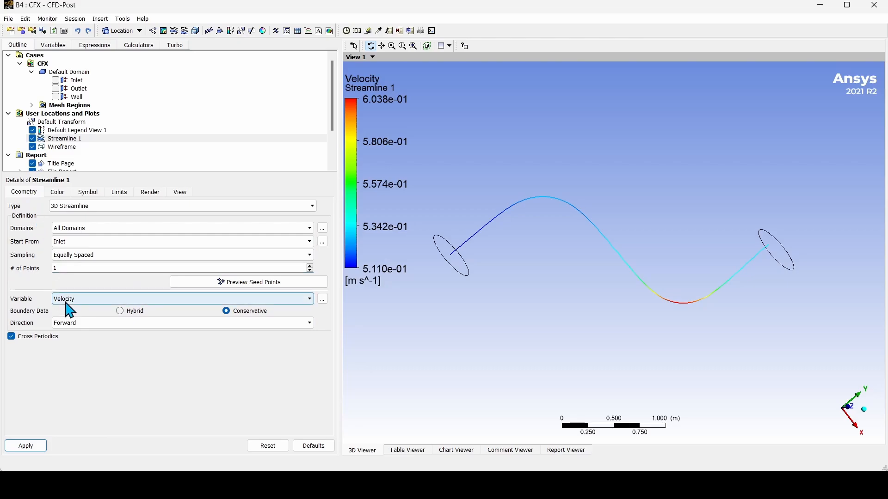
pyautogui.doubleClick(58, 268)
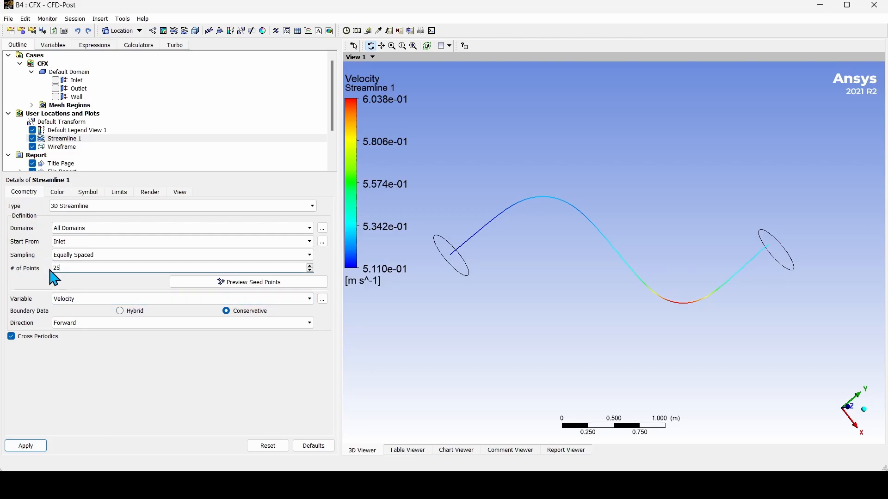
pyautogui.click(27, 446)
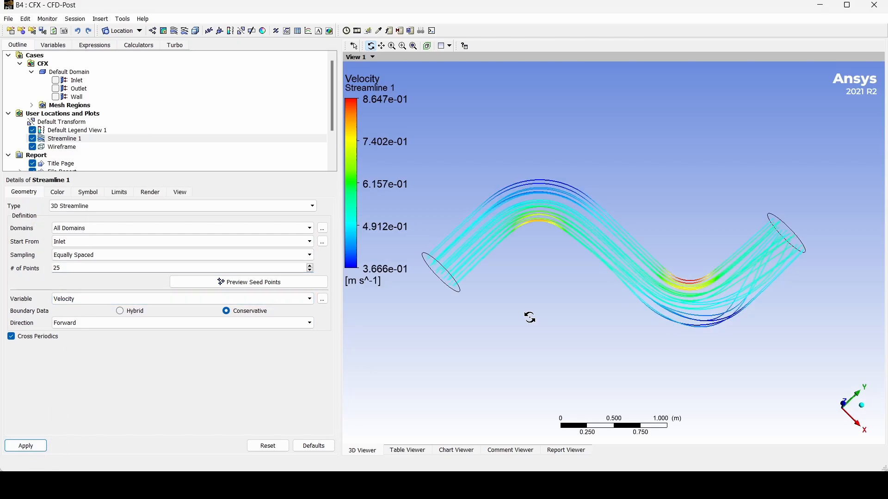
pyautogui.moveTo(527, 317); pyautogui.dragTo(564, 305)
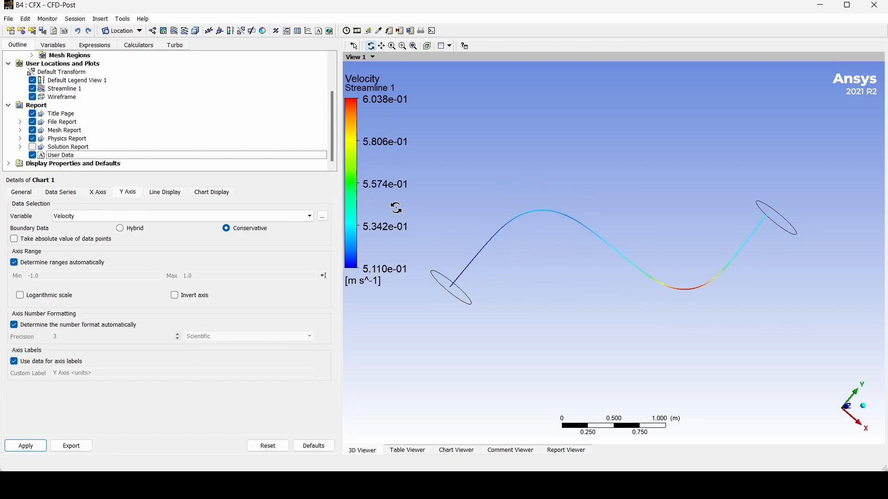
# Insert a chart with its default name and title it "Velocity graph".
pyautogui.click(307, 31)
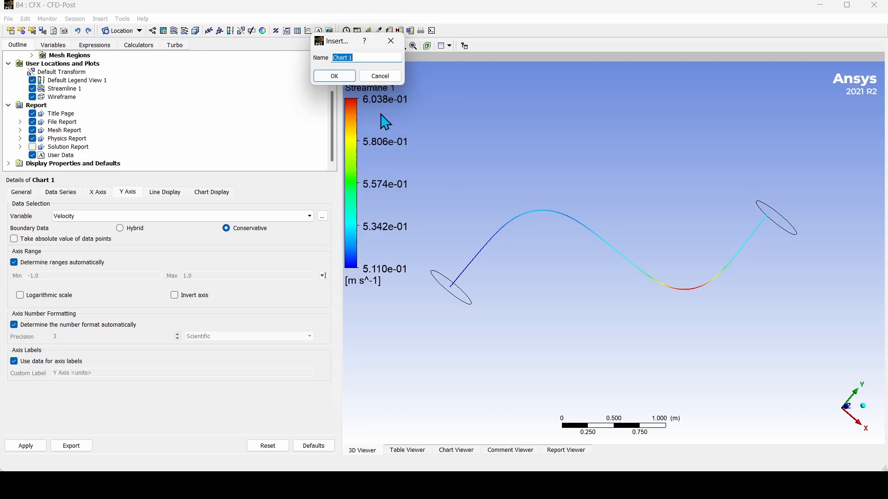
pyautogui.click(335, 76)
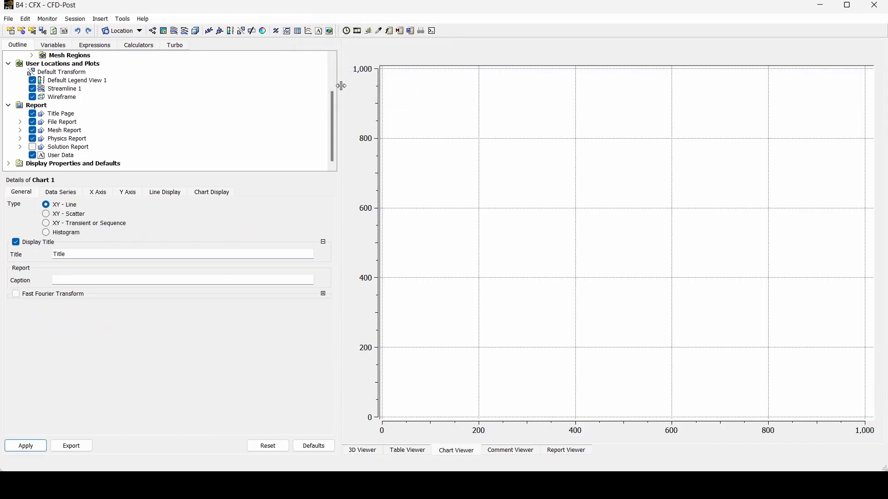
pyautogui.doubleClick(53, 254)
pyautogui.press('BackSpace')
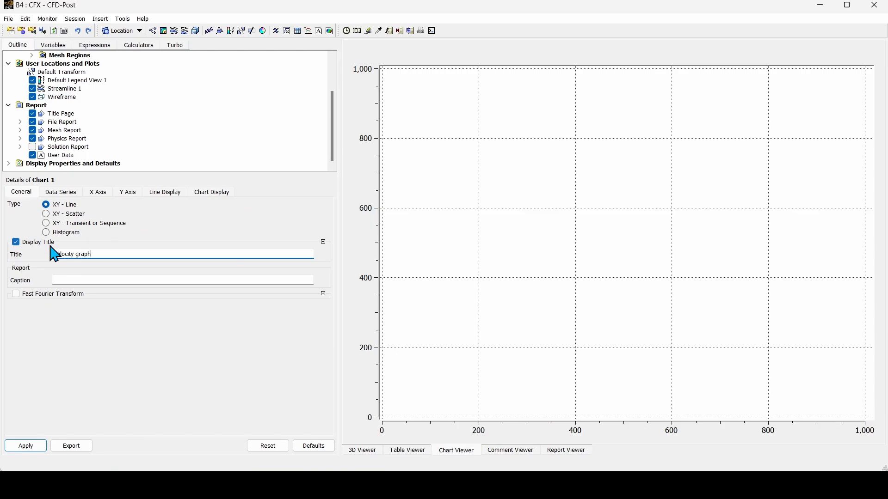
# Set the location of the chart's data series Series 1 to Streamline 1.
pyautogui.click(70, 198)
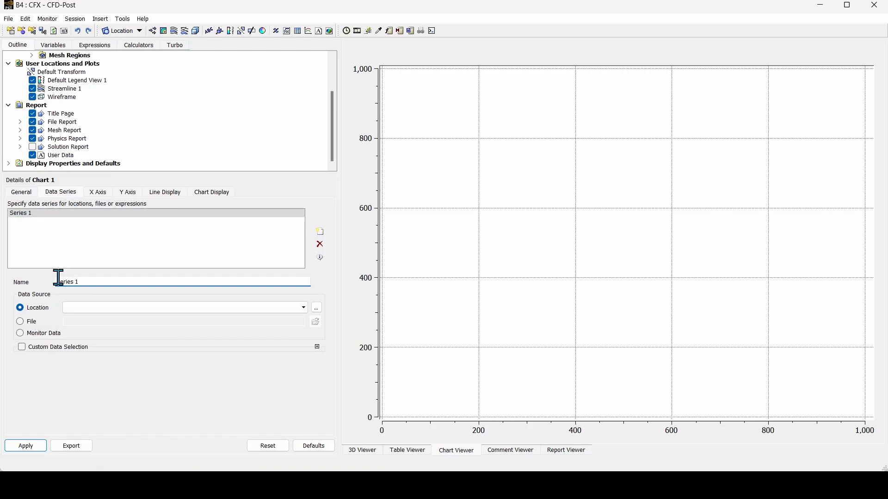
pyautogui.click(229, 309)
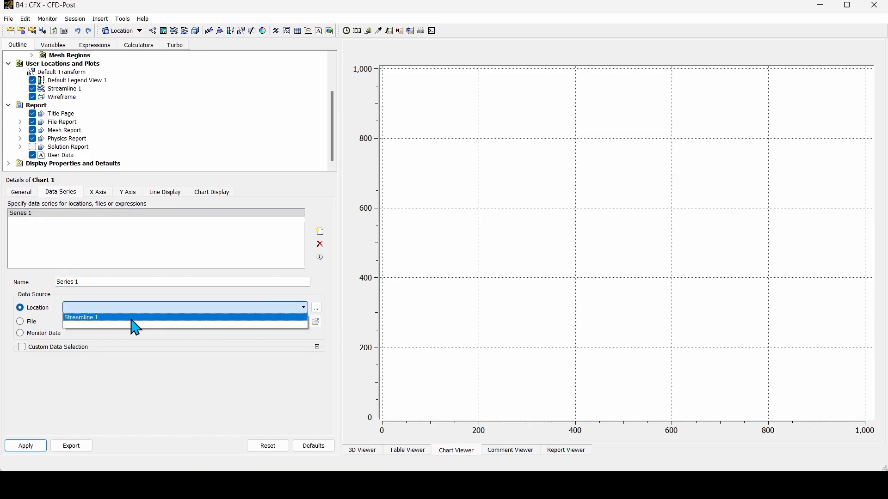
pyautogui.click(97, 319)
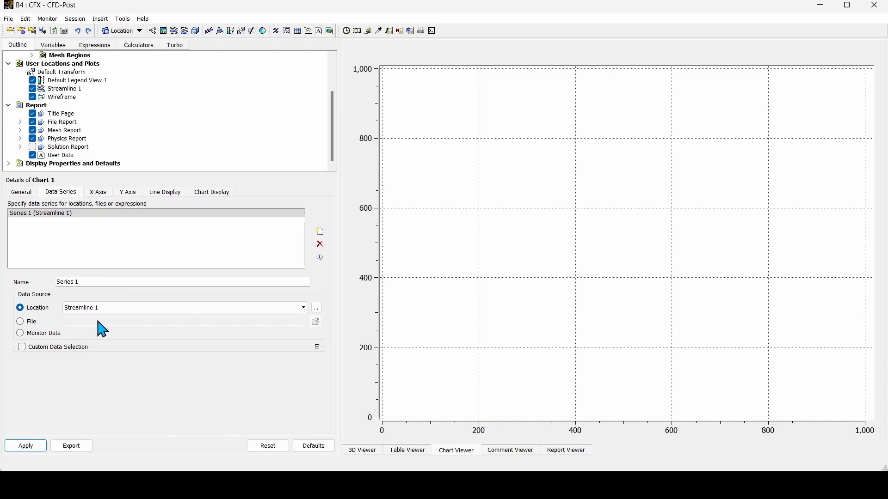
# Assign the variable X to the chart's X axis and Velocity to its Y axis.
pyautogui.click(99, 193)
pyautogui.click(88, 215)
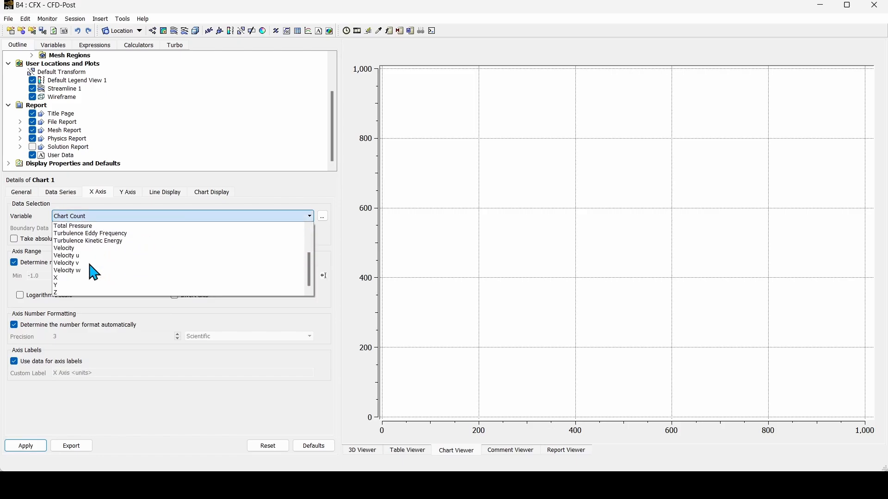
pyautogui.click(81, 279)
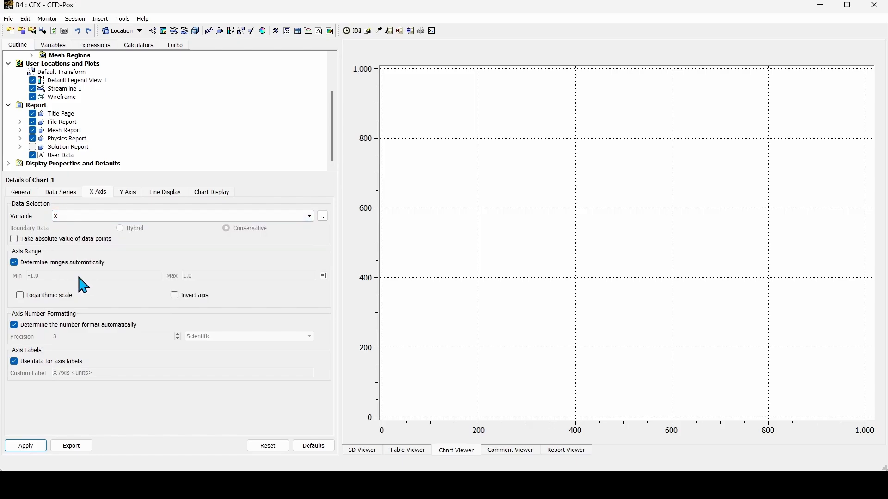
pyautogui.click(127, 192)
pyautogui.click(114, 218)
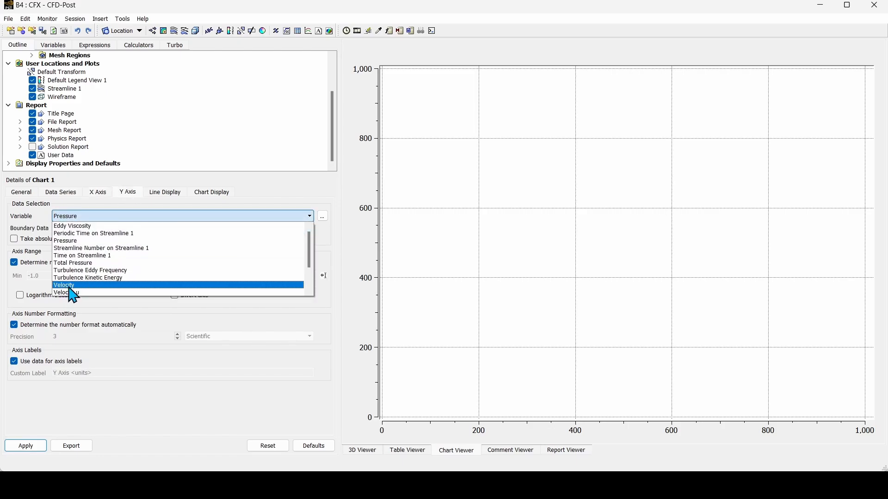
pyautogui.click(70, 283)
# Review the chart's line and legend display settings, keep the defaults, and generate the velocity chart.
pyautogui.click(170, 193)
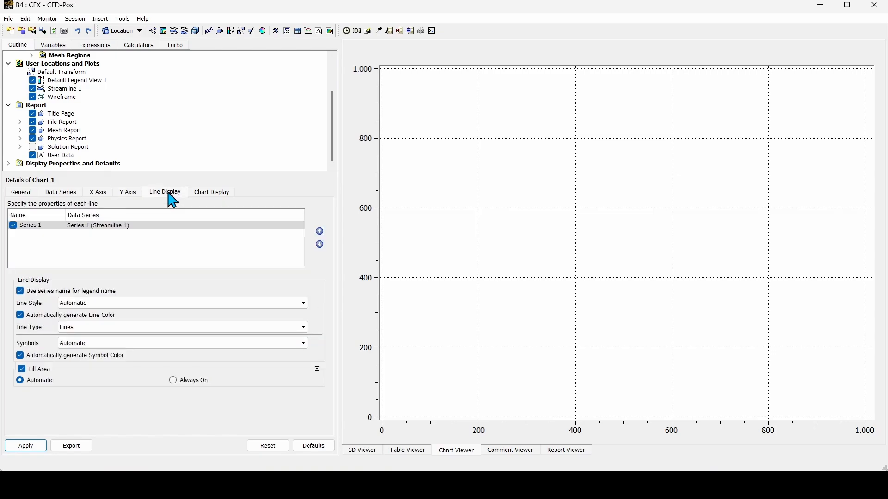
pyautogui.click(214, 194)
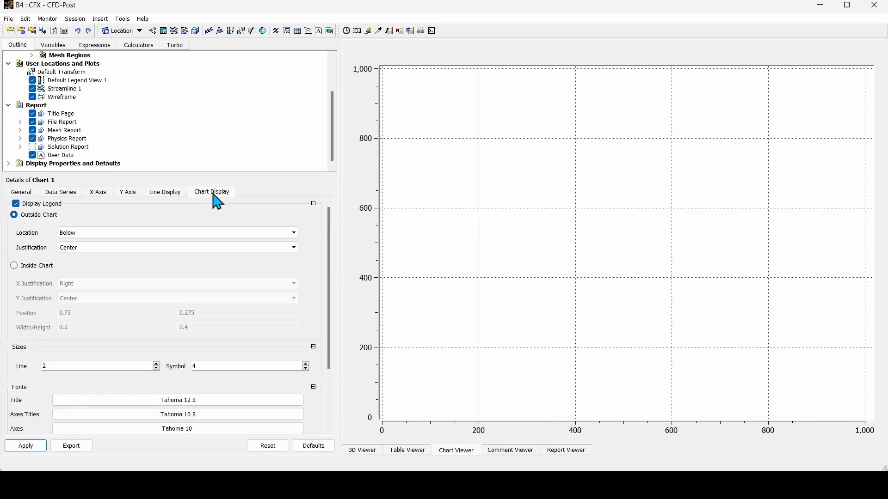
pyautogui.click(156, 196)
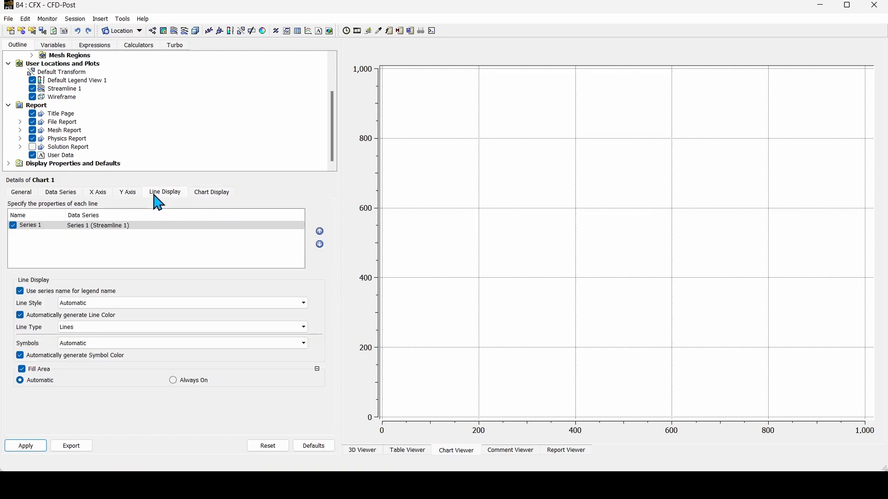
pyautogui.click(36, 445)
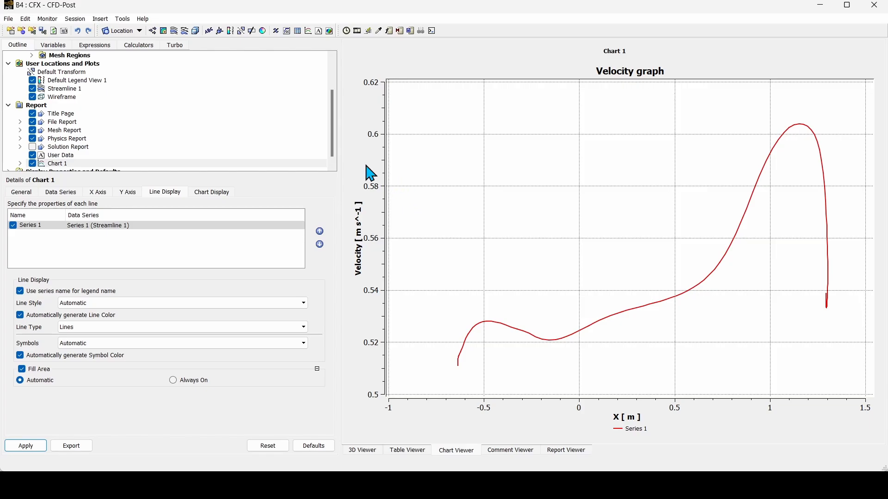
pyautogui.scroll(2, 311, 142)
pyautogui.scroll(-3, 311, 143)
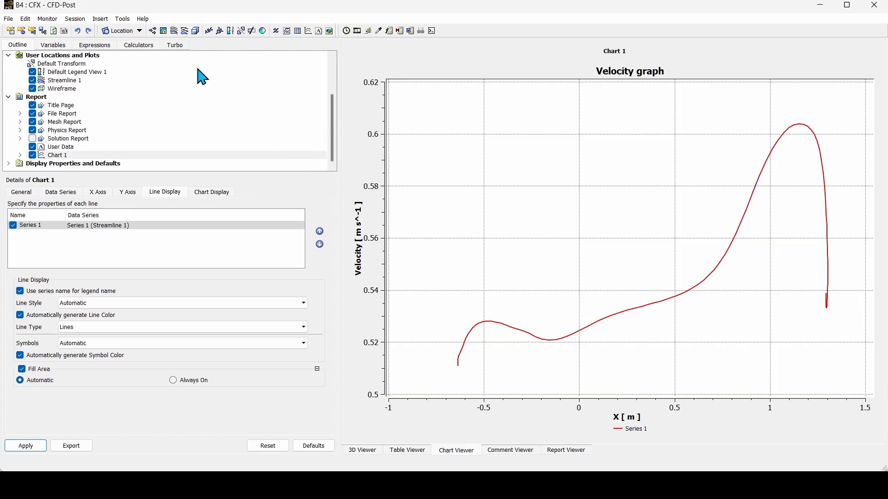
# Open the Function Calculator.
pyautogui.click(151, 48)
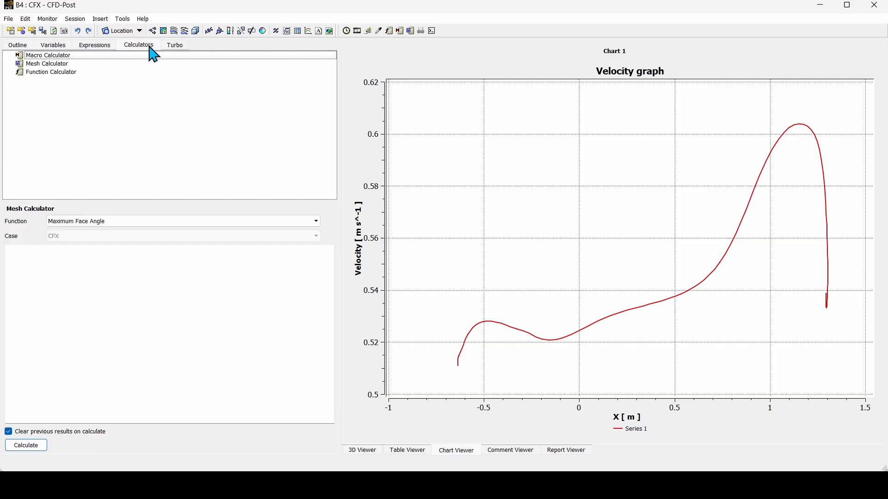
pyautogui.click(85, 73)
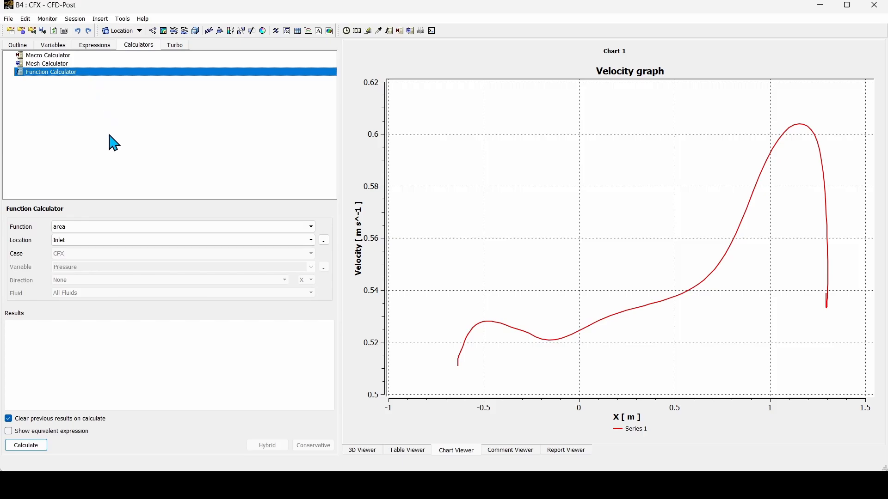
pyautogui.click(83, 175)
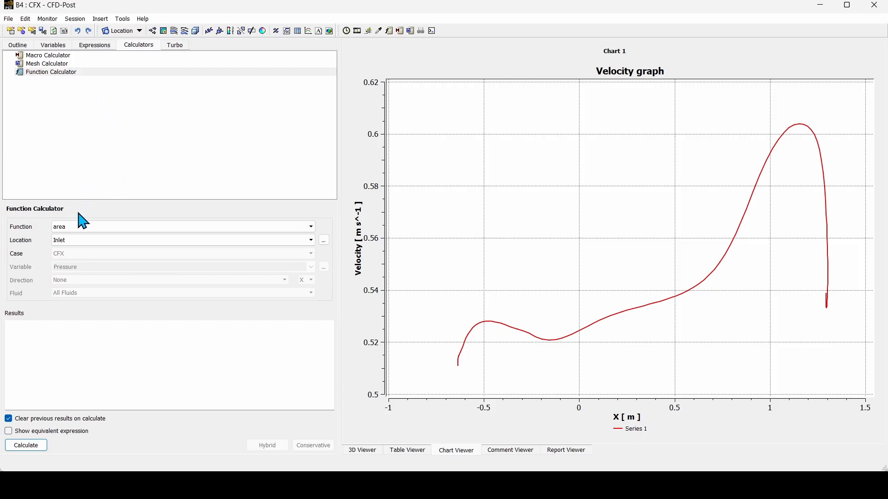
pyautogui.click(66, 226)
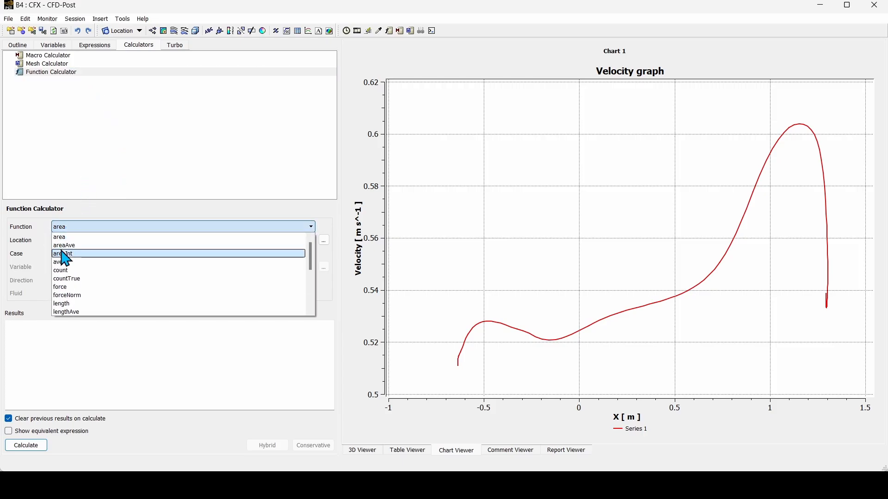
pyautogui.scroll(-3, 60, 258)
pyautogui.scroll(-2, 76, 277)
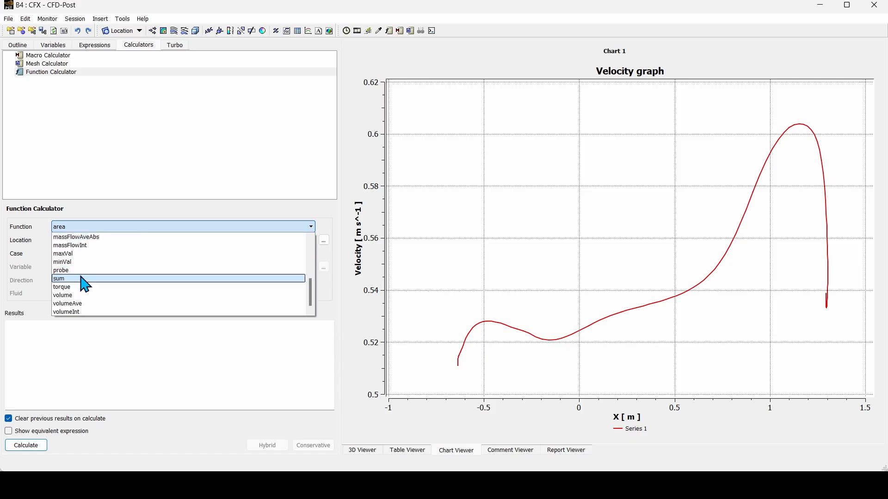
pyautogui.scroll(5, 81, 277)
pyautogui.click(70, 188)
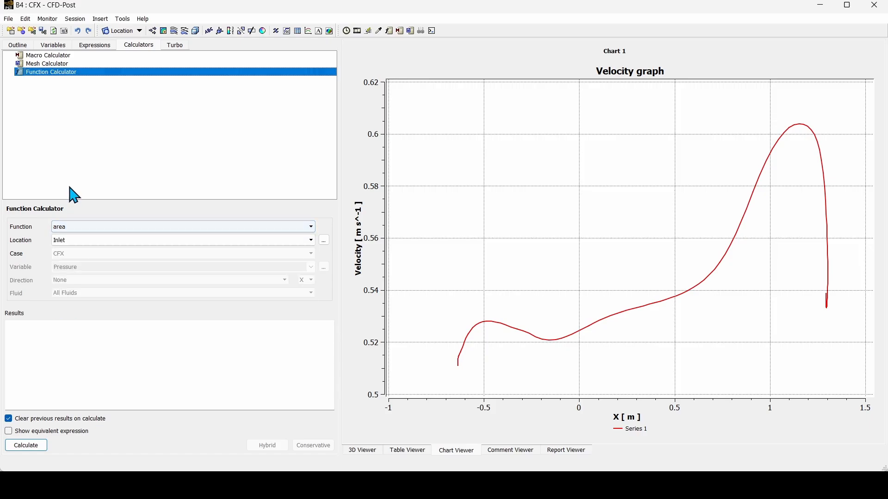
pyautogui.click(81, 240)
pyautogui.click(80, 247)
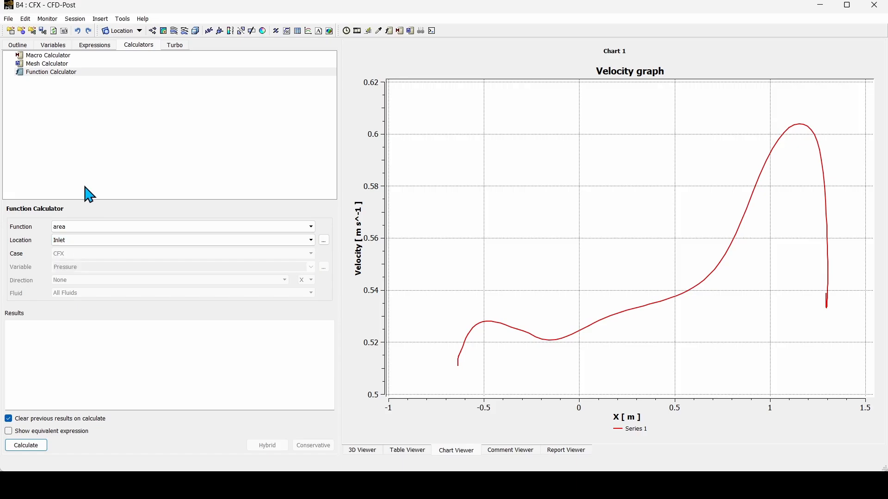
# Calculate the massFlow function at the Outlet location for the fluid Water.
pyautogui.click(85, 227)
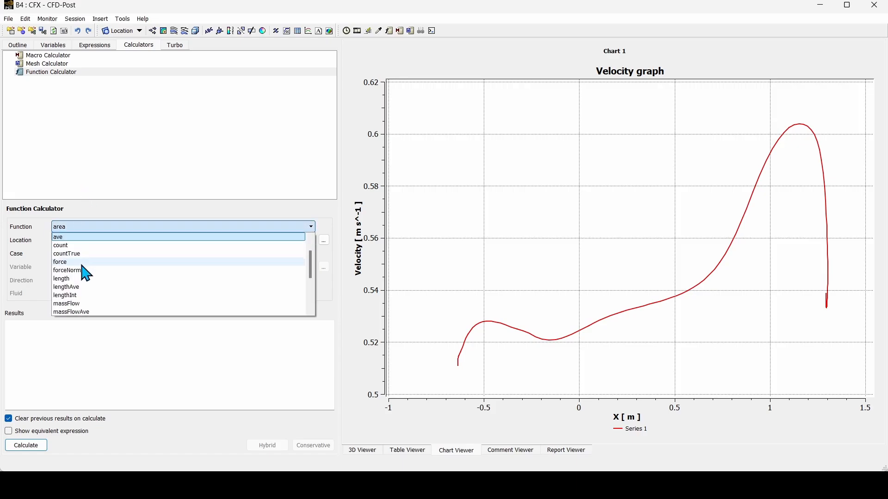
pyautogui.scroll(-2, 87, 277)
pyautogui.click(87, 287)
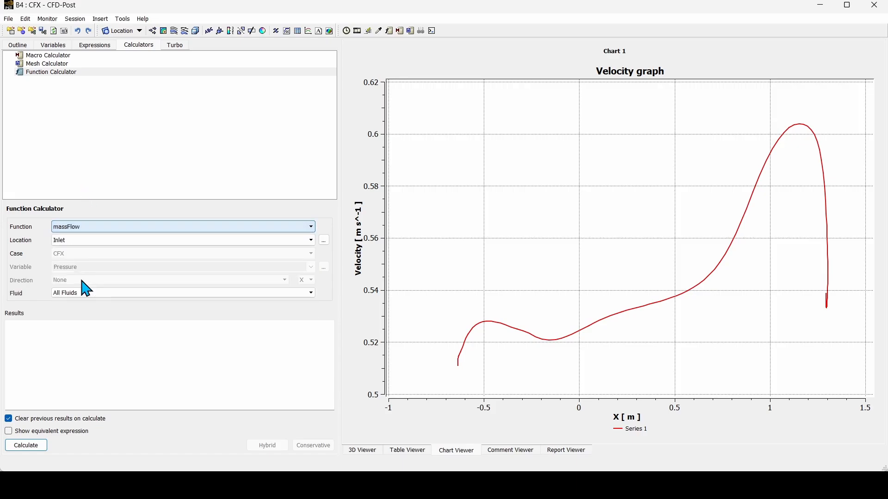
pyautogui.click(79, 240)
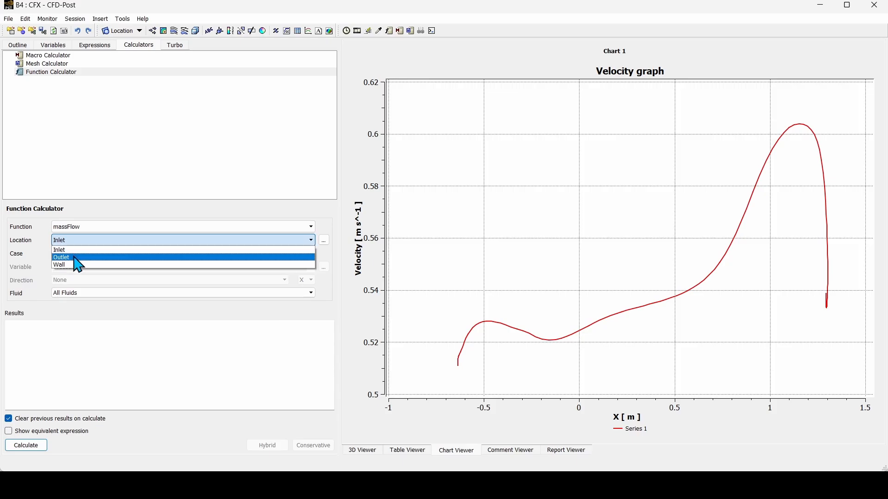
pyautogui.click(74, 258)
pyautogui.click(82, 293)
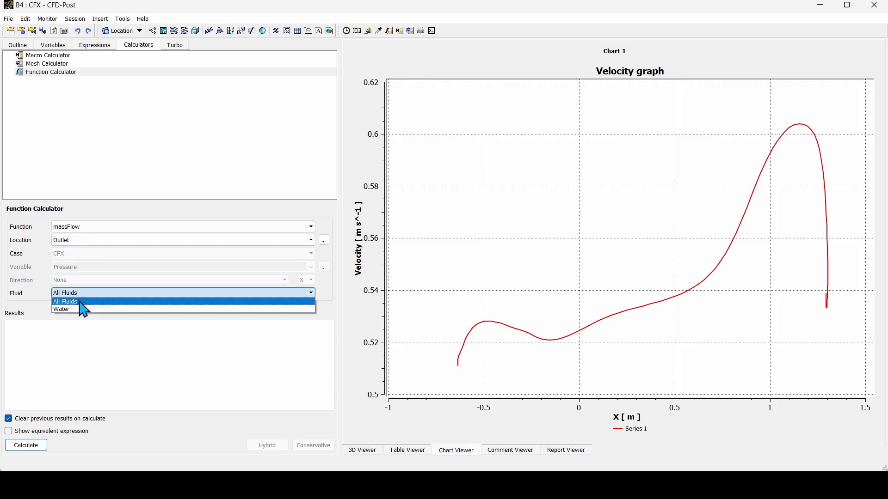
pyautogui.click(83, 310)
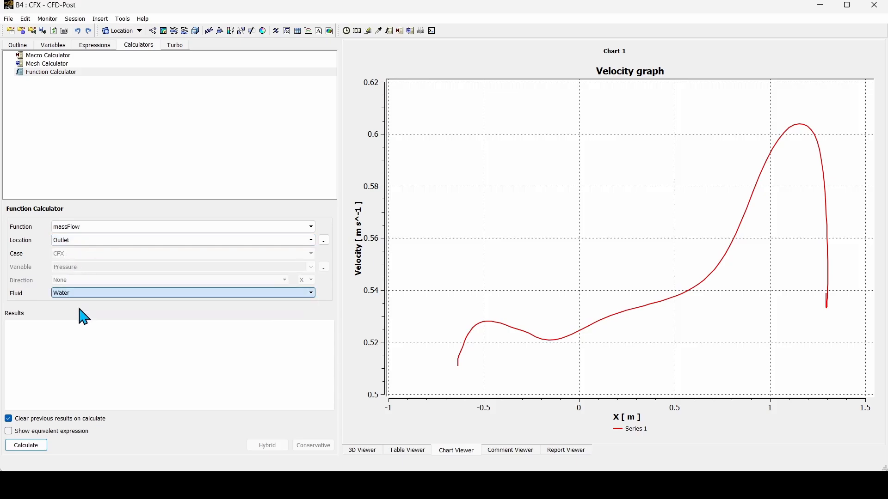
pyautogui.click(38, 445)
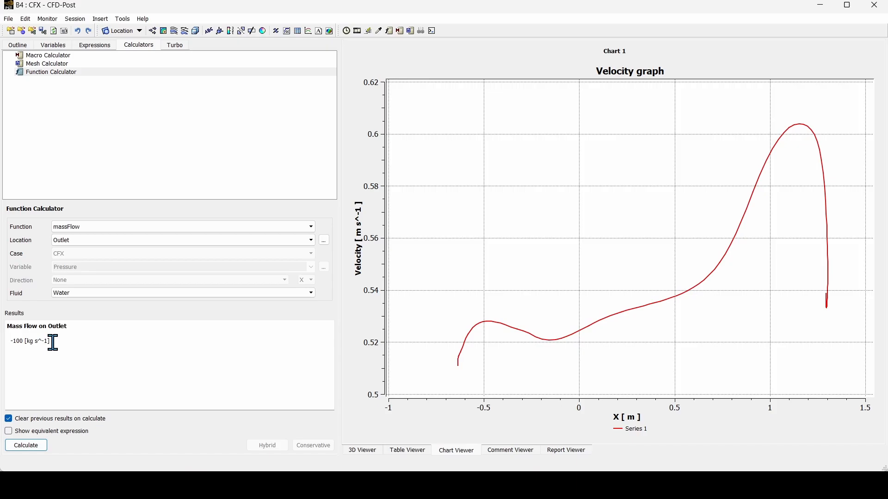
pyautogui.moveTo(54, 341); pyautogui.dragTo(6, 337)
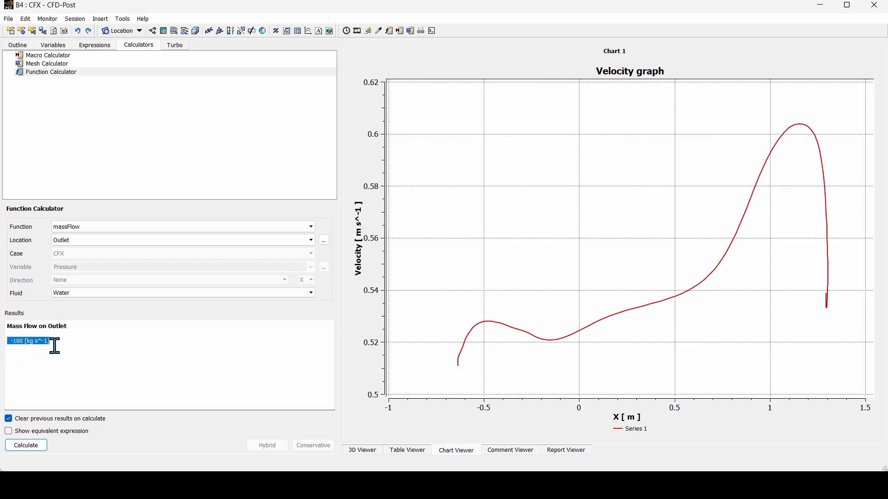
pyautogui.click(17, 341)
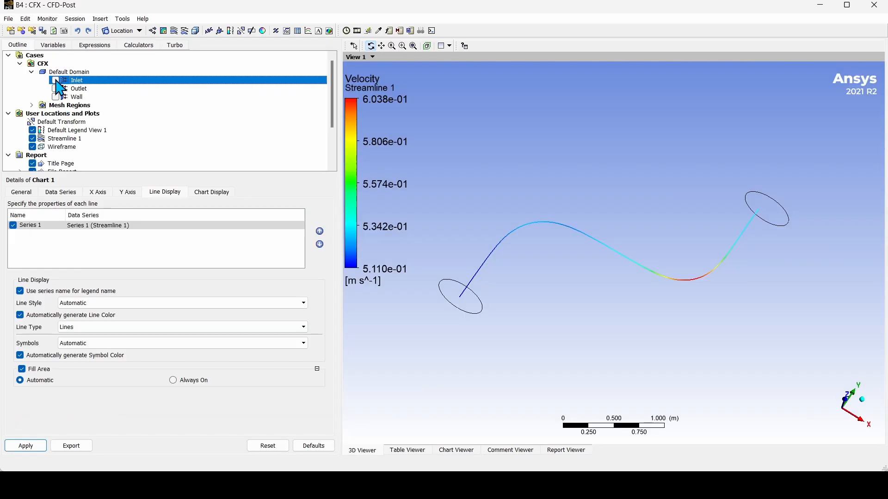
# Show the Inlet and Outlet boundaries together with the streamline in the 3D view and inspect them from several angles.
pyautogui.click(56, 81)
pyautogui.click(56, 89)
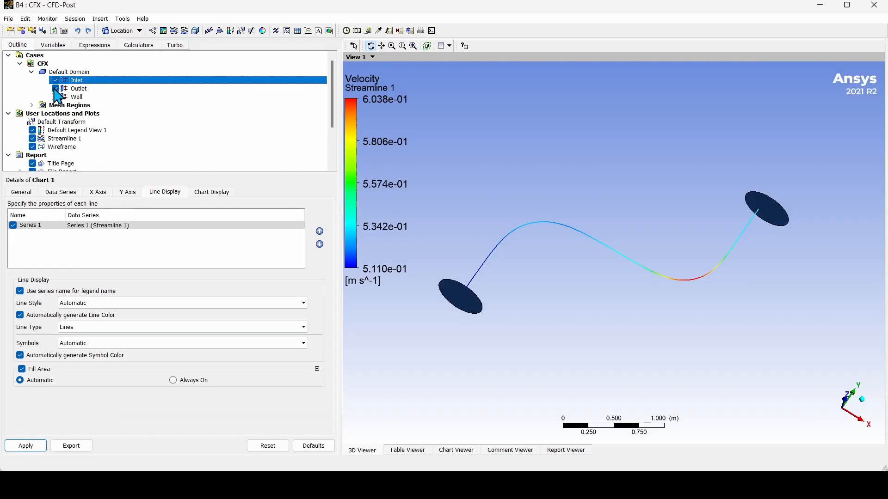
pyautogui.moveTo(488, 238); pyautogui.dragTo(526, 280)
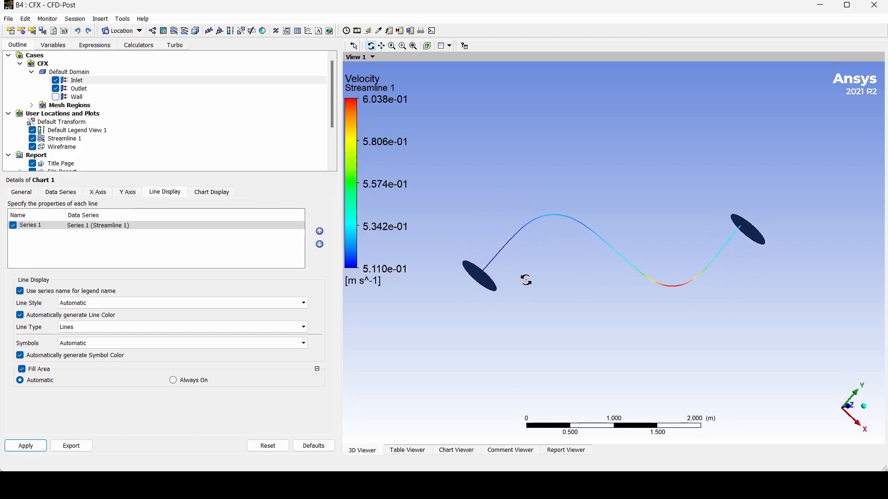
pyautogui.moveTo(526, 280); pyautogui.dragTo(553, 273)
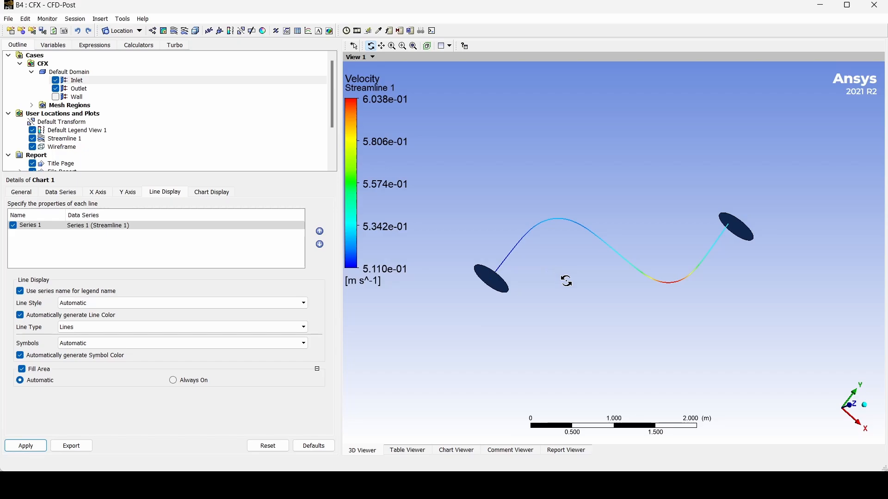
pyautogui.moveTo(575, 283); pyautogui.dragTo(560, 255)
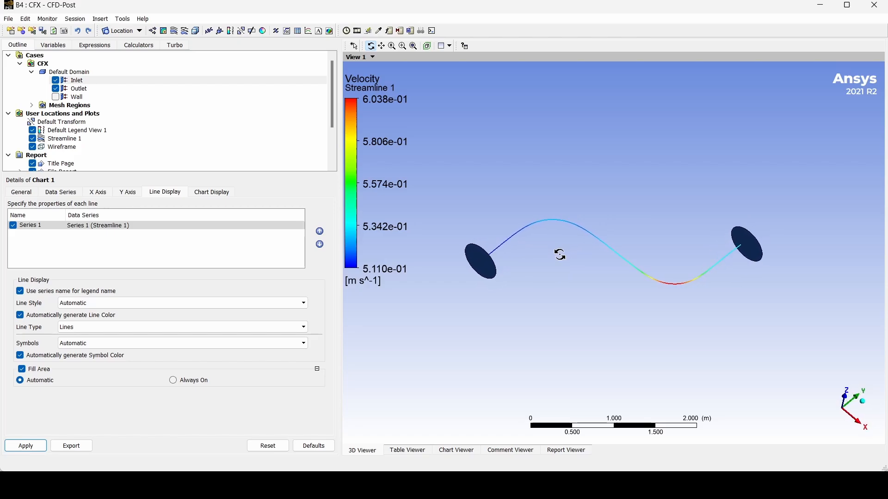